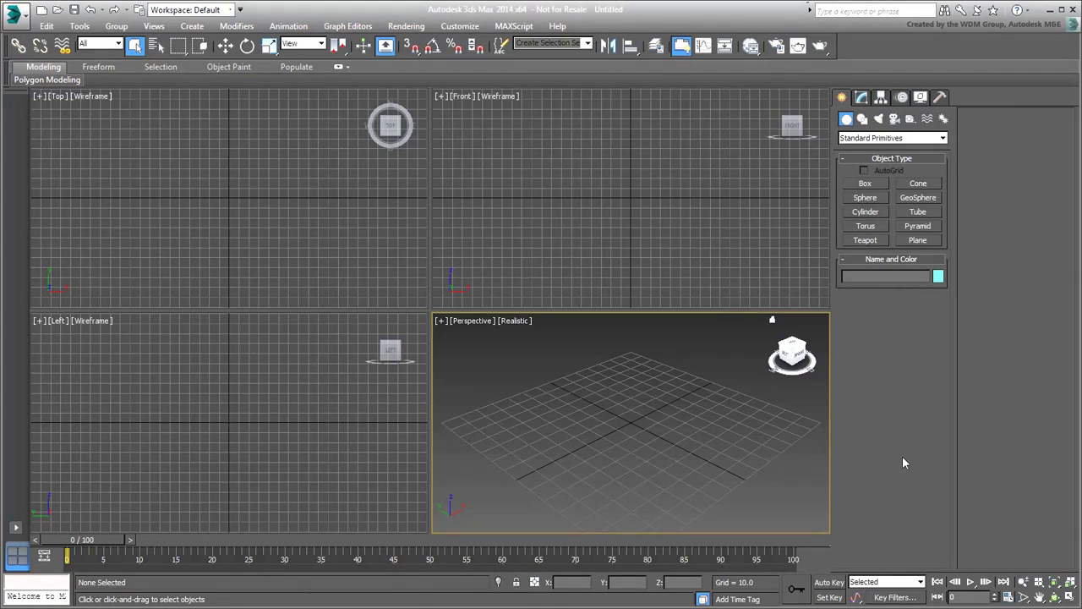
# Step: Reset 3ds Max to a fresh, empty scene
pyautogui.click(12, 15)
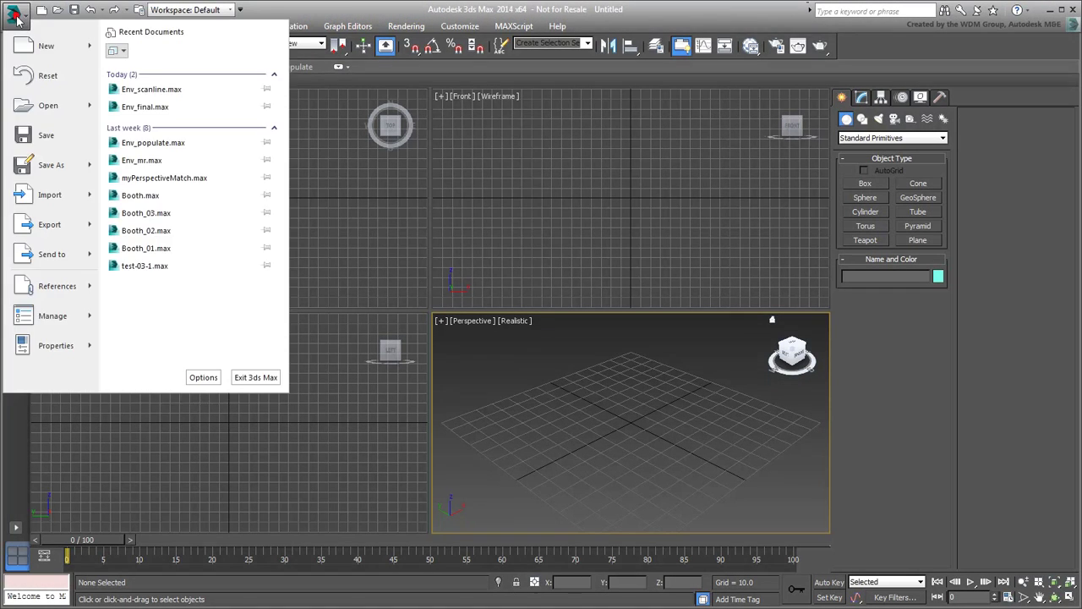
pyautogui.click(49, 78)
pyautogui.click(503, 332)
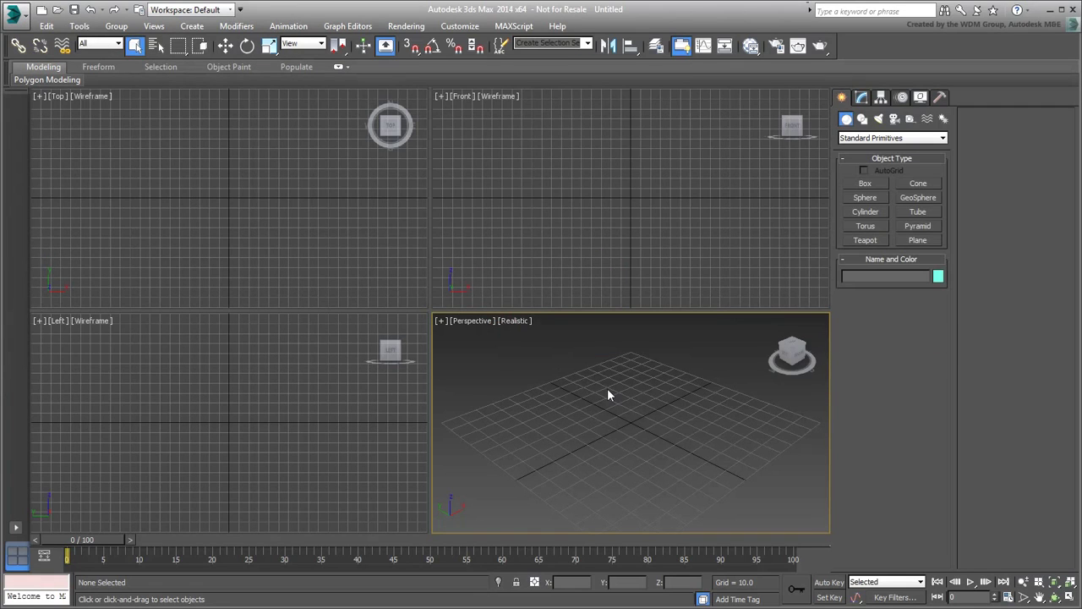
# Step: In Units Setup, keep system units at Inches and set display units to Metric Meters
pyautogui.click(460, 26)
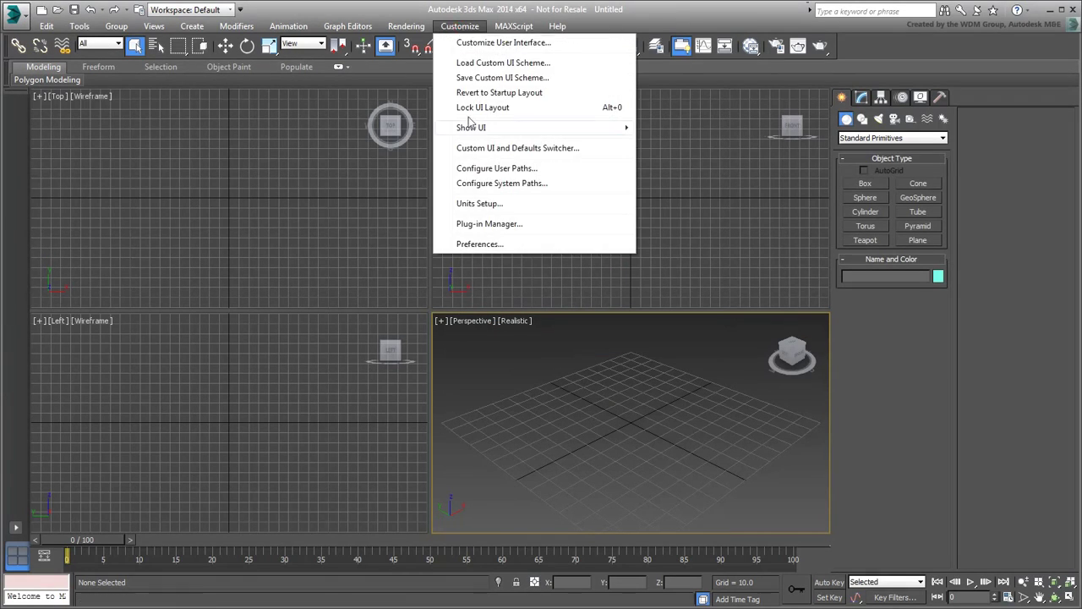
pyautogui.click(513, 211)
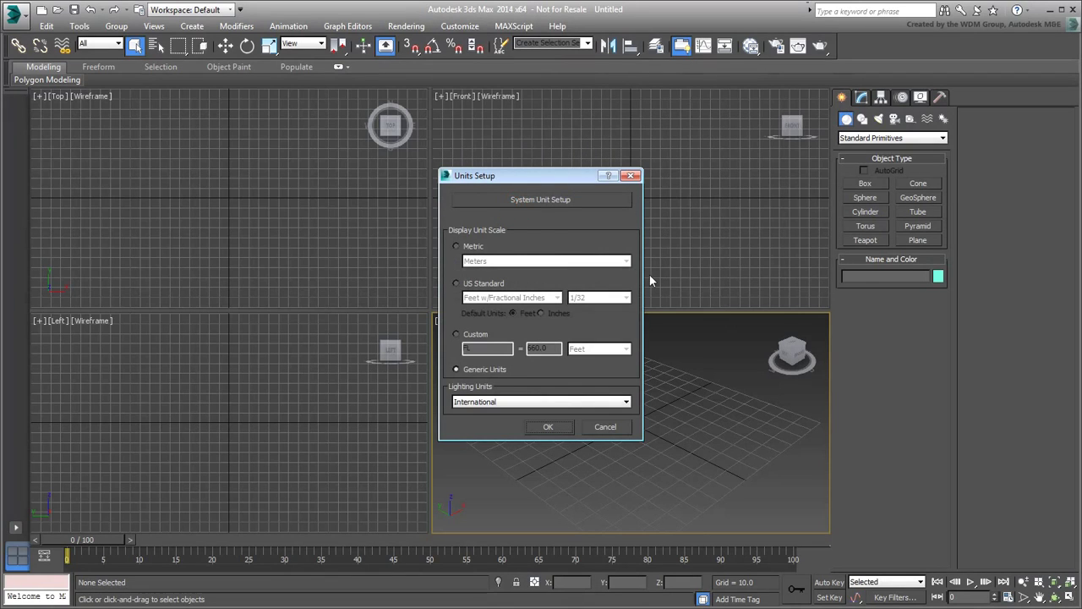
pyautogui.click(582, 200)
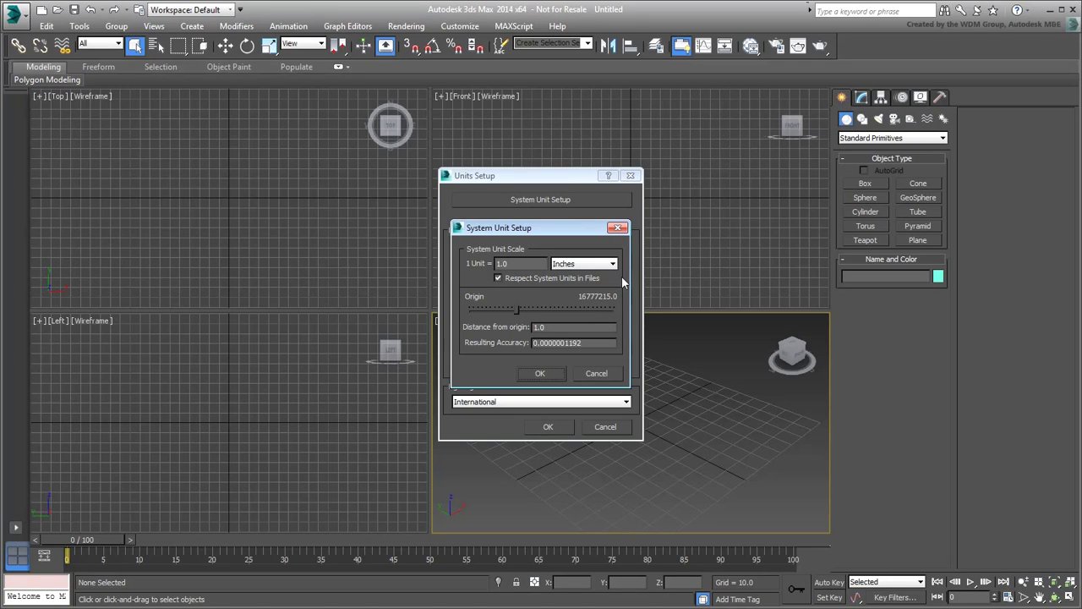
pyautogui.click(546, 376)
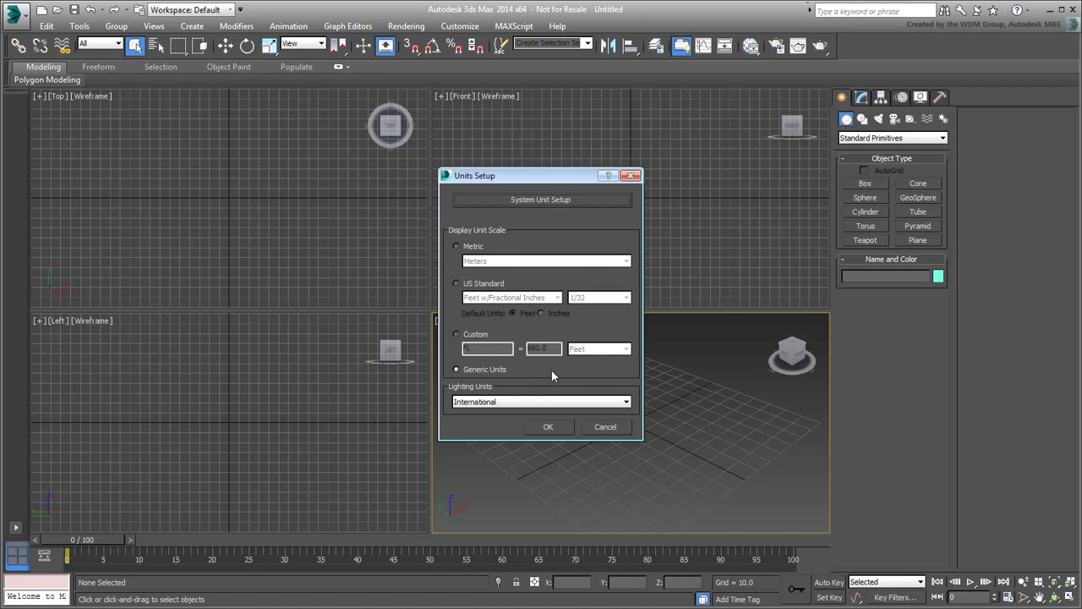
pyautogui.click(457, 246)
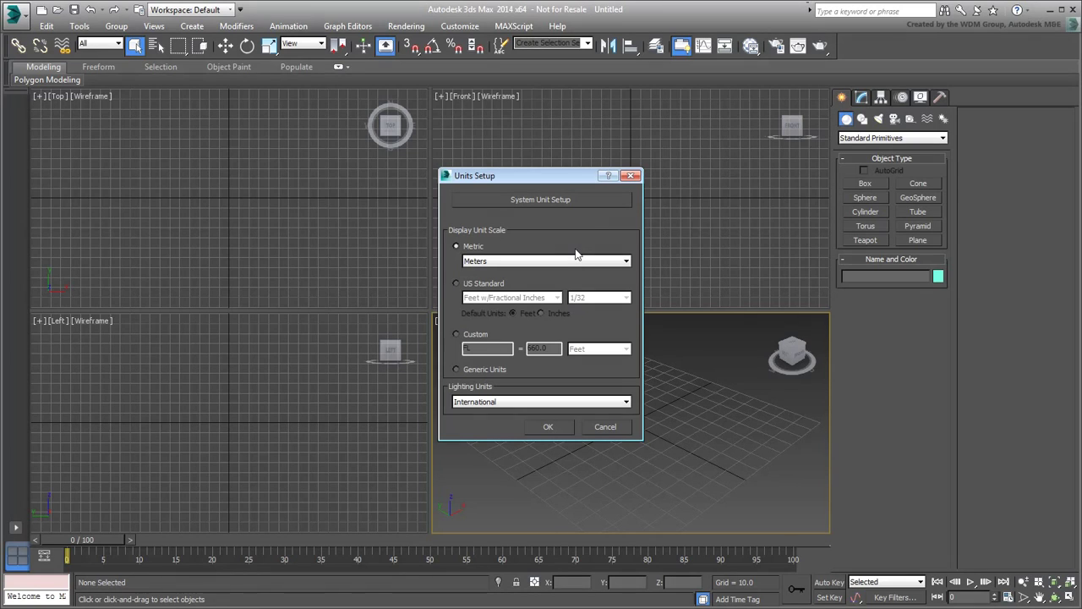
# Step: Confirm the Metric Meters display units so the grid spacing reads 0.254m
pyautogui.click(549, 429)
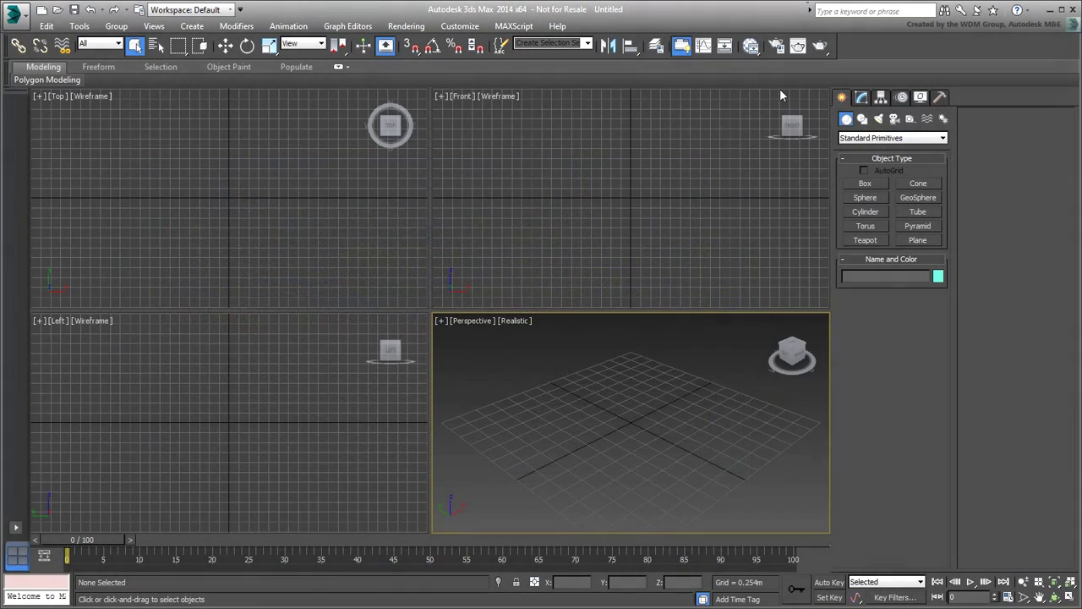
# Step: Set Render Setup's output size to the HDTV (video) preset at 960×540, then close it
pyautogui.click(776, 49)
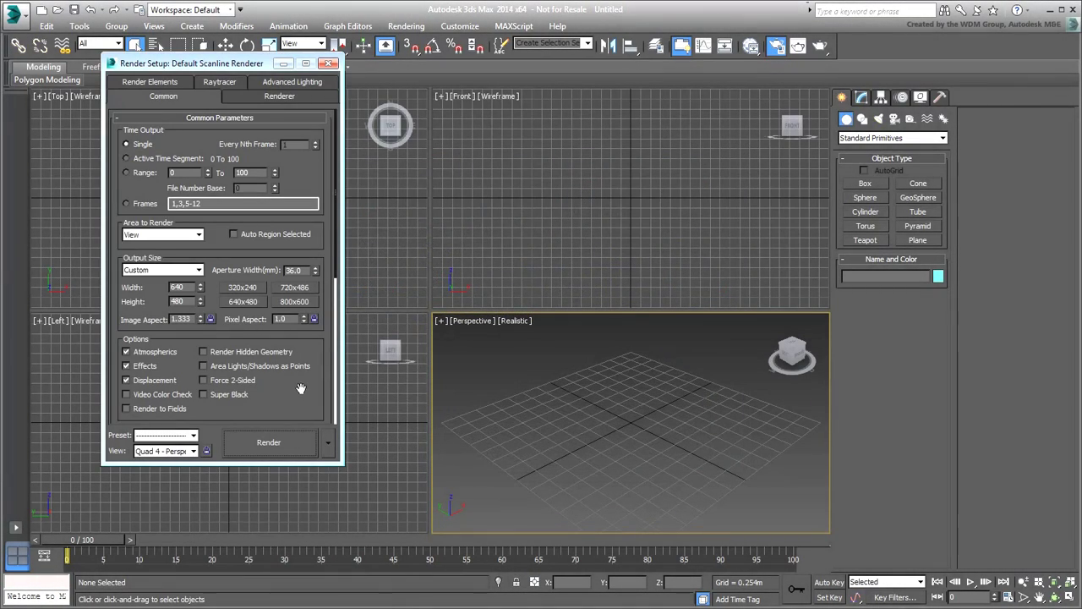
pyautogui.click(200, 270)
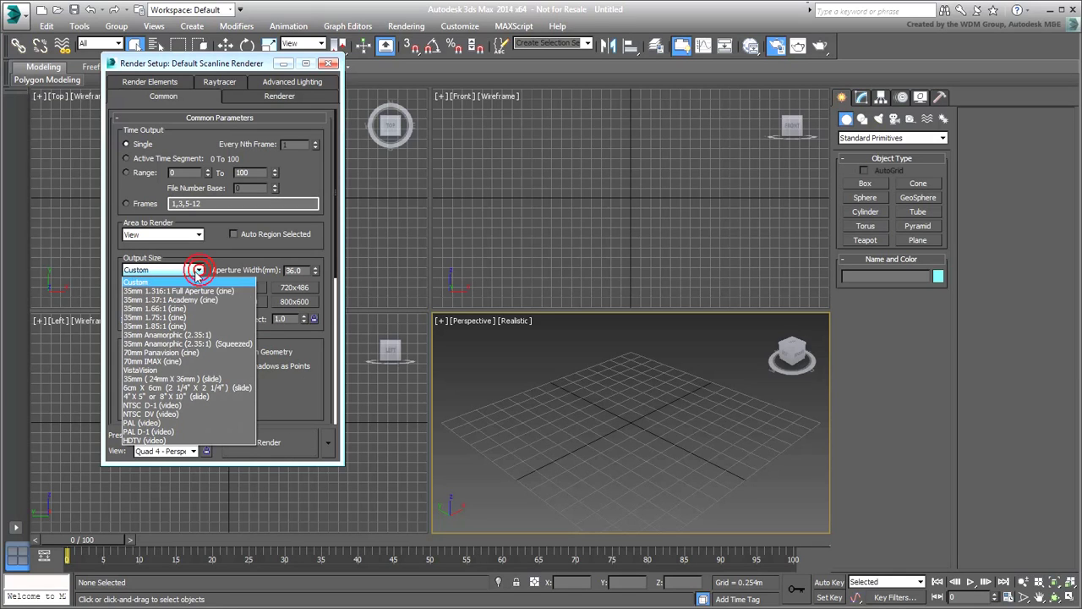
pyautogui.click(164, 443)
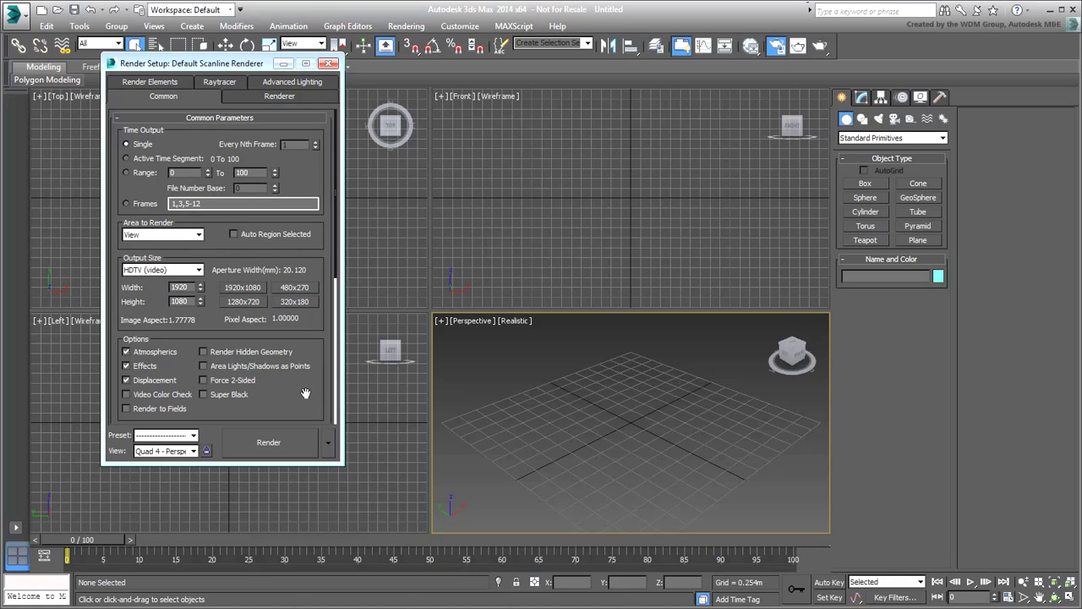
pyautogui.click(240, 301)
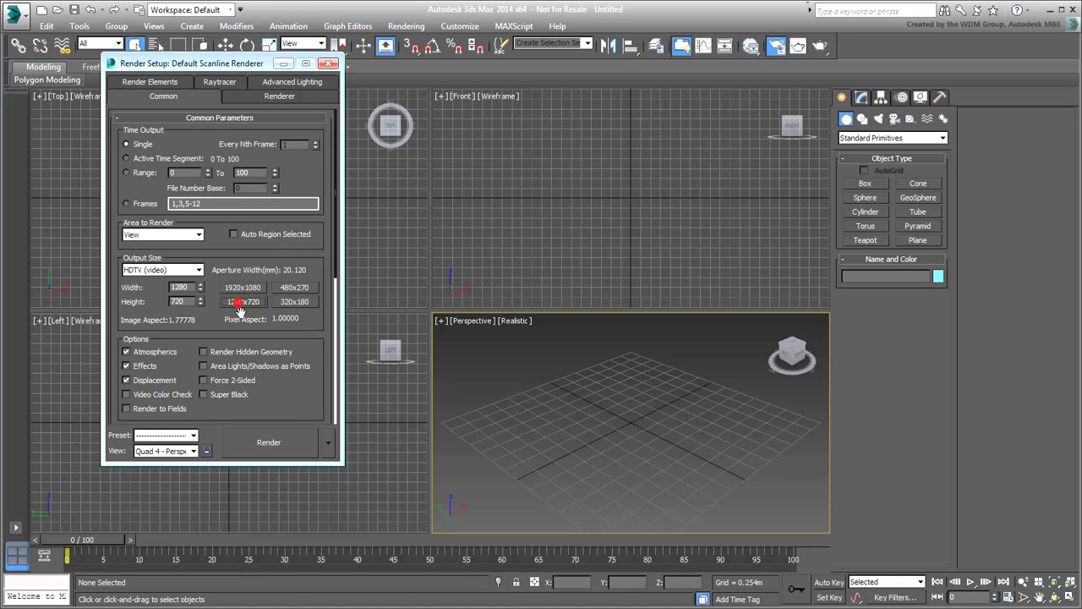
pyautogui.doubleClick(185, 287)
pyautogui.write('960')
pyautogui.press('Return')
pyautogui.click(314, 385)
pyautogui.click(329, 66)
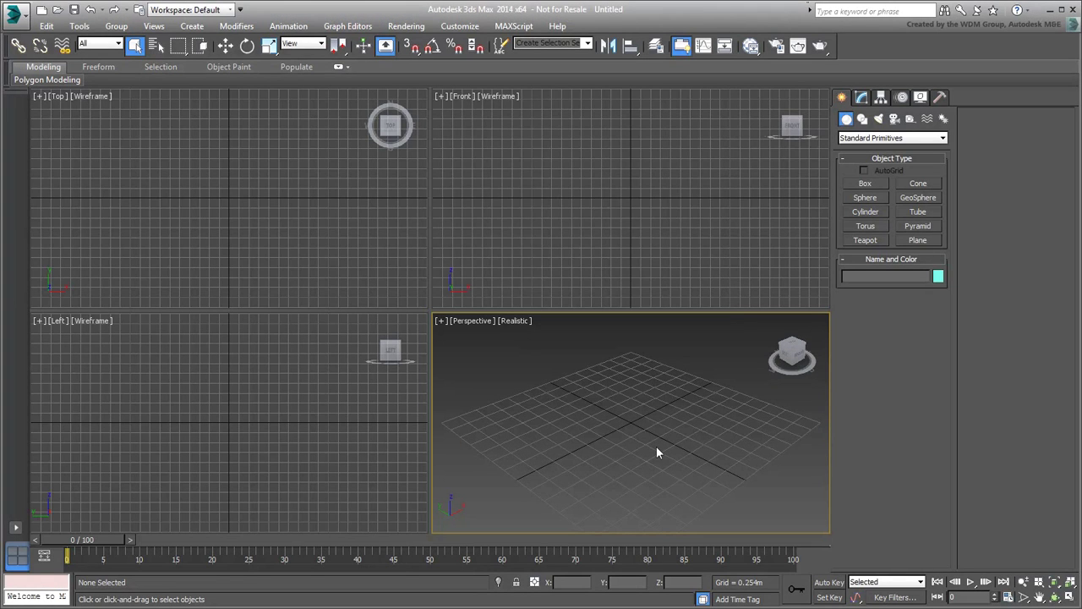
# Step: Assign a Bitmap environment map using Background.jpg in Environment and Effects
pyautogui.click(405, 25)
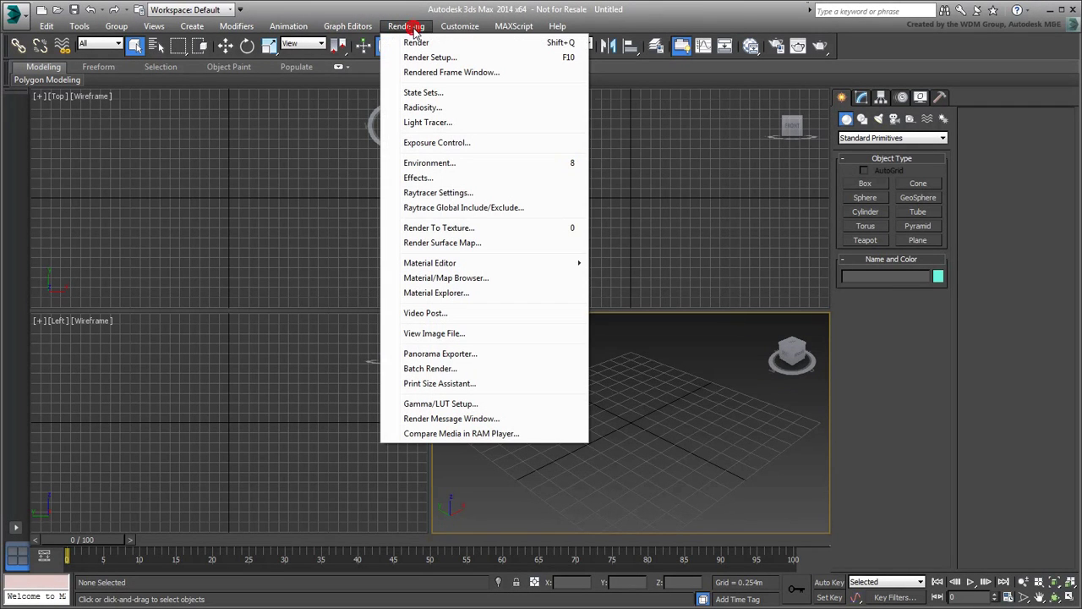
pyautogui.press('8')
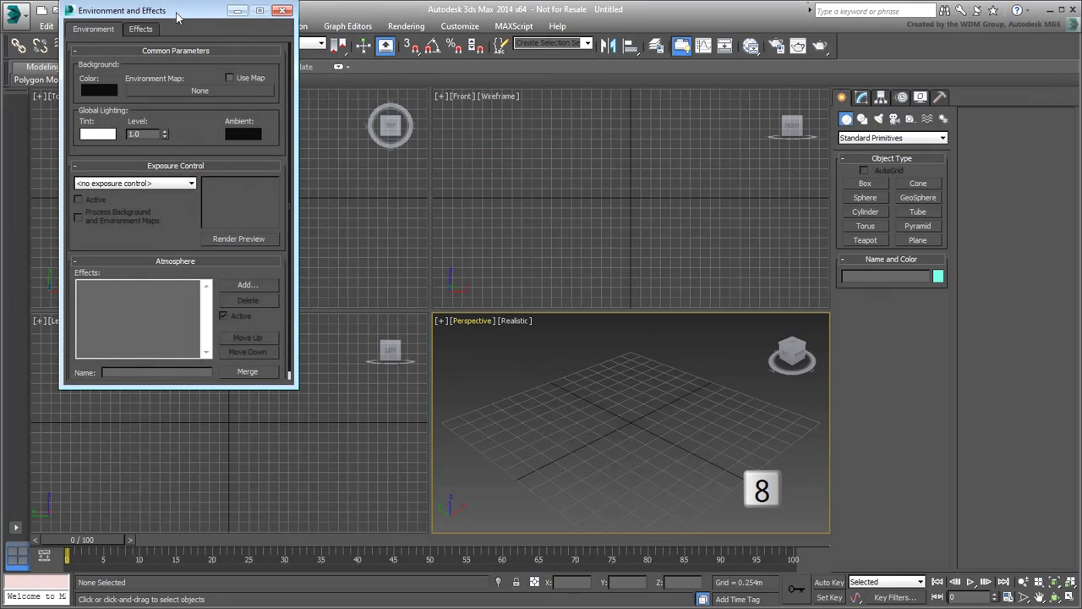
pyautogui.moveTo(176, 17); pyautogui.dragTo(230, 136)
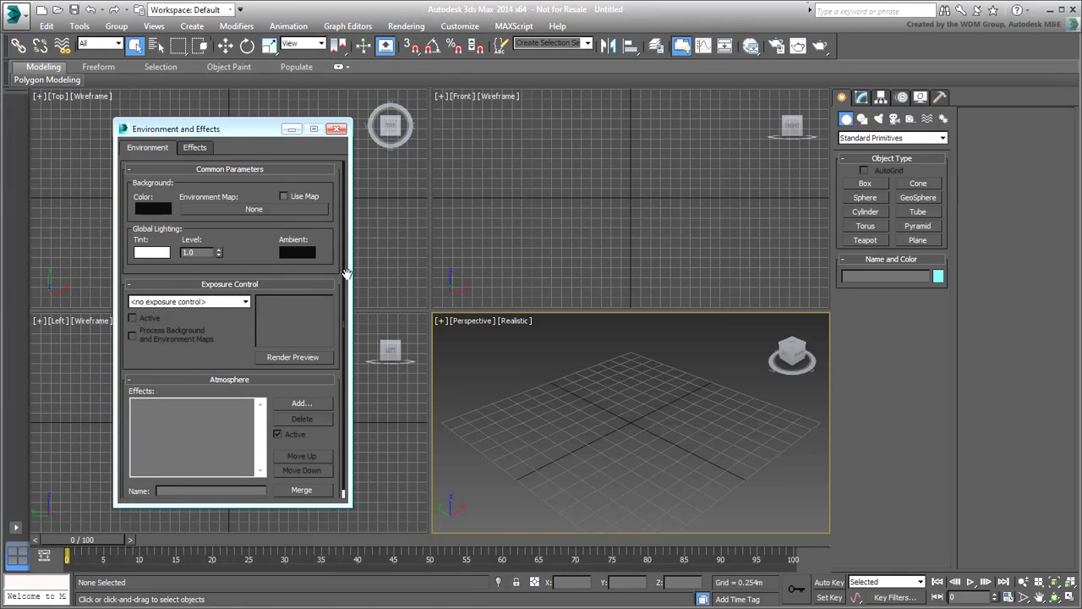
pyautogui.click(270, 213)
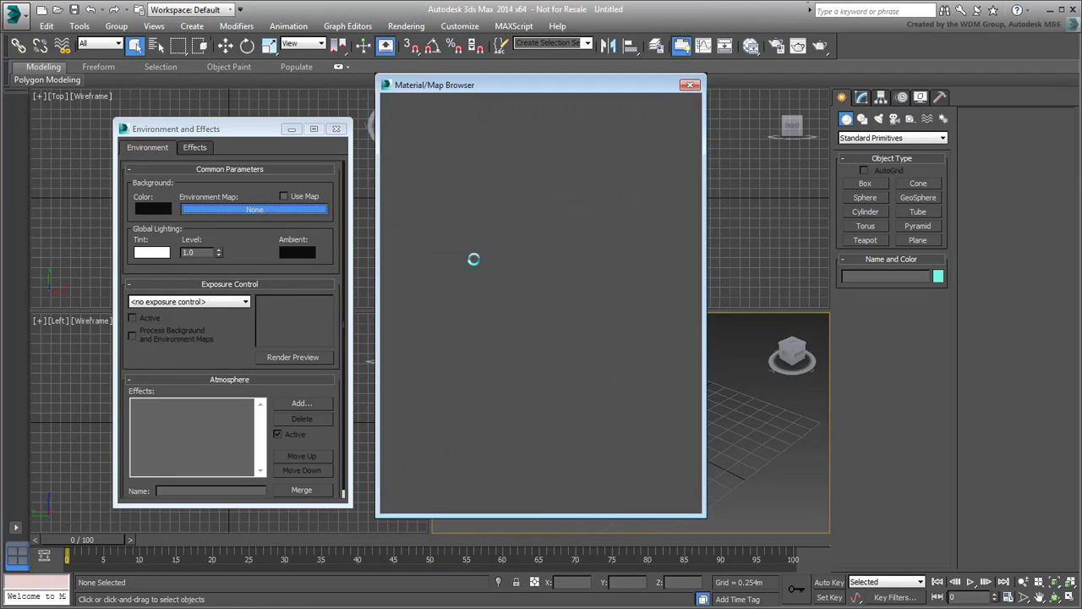
pyautogui.click(428, 149)
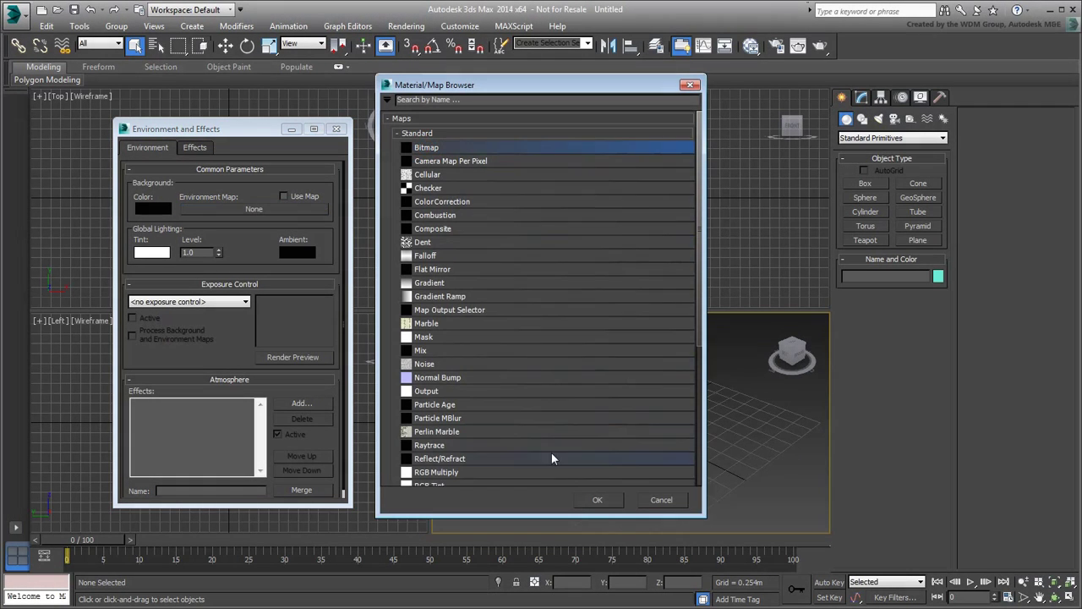
pyautogui.click(597, 499)
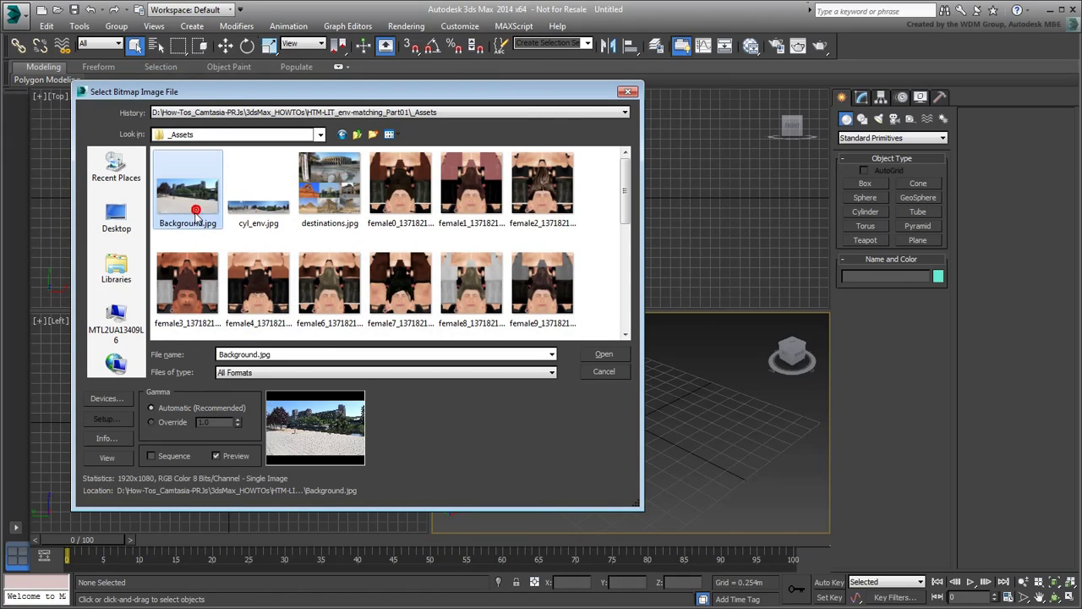
pyautogui.click(603, 354)
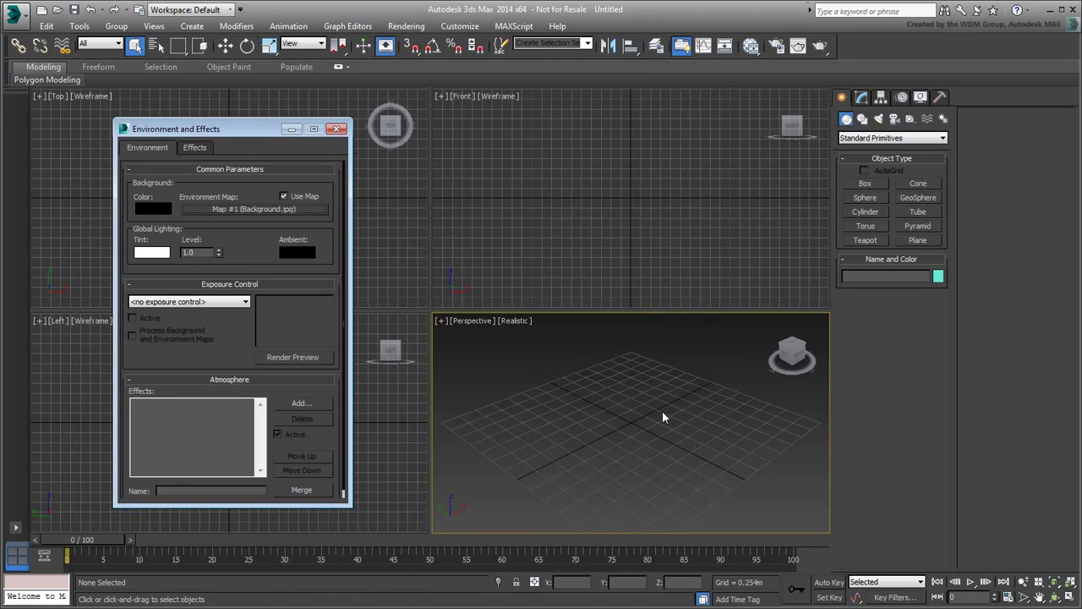
# Step: Render the Perspective view, then instance the Background.jpg environment map into the Slate Material Editor
pyautogui.click(820, 46)
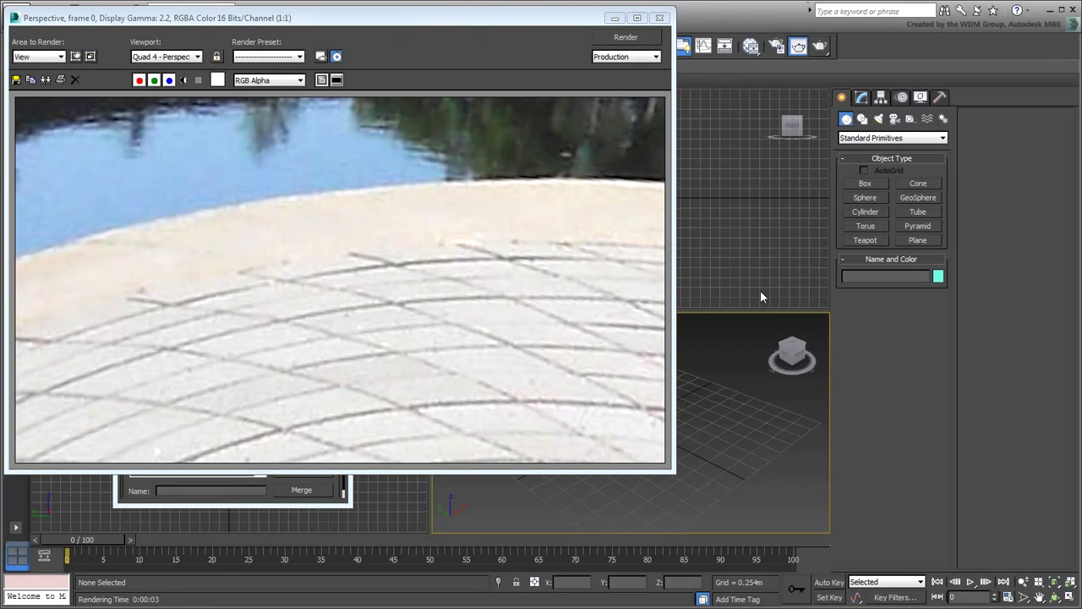
pyautogui.click(659, 18)
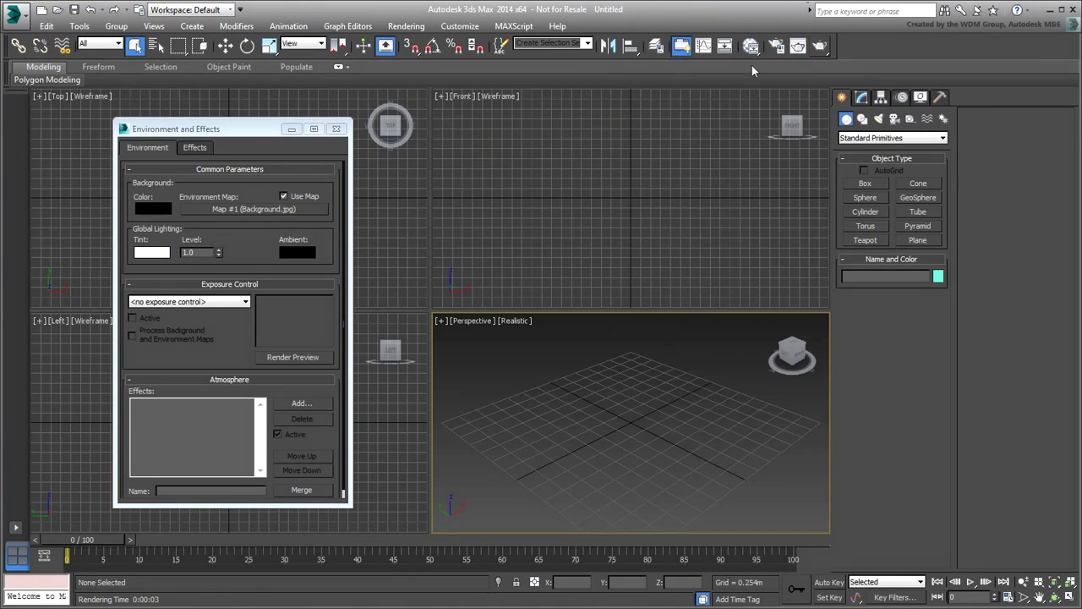
pyautogui.click(750, 46)
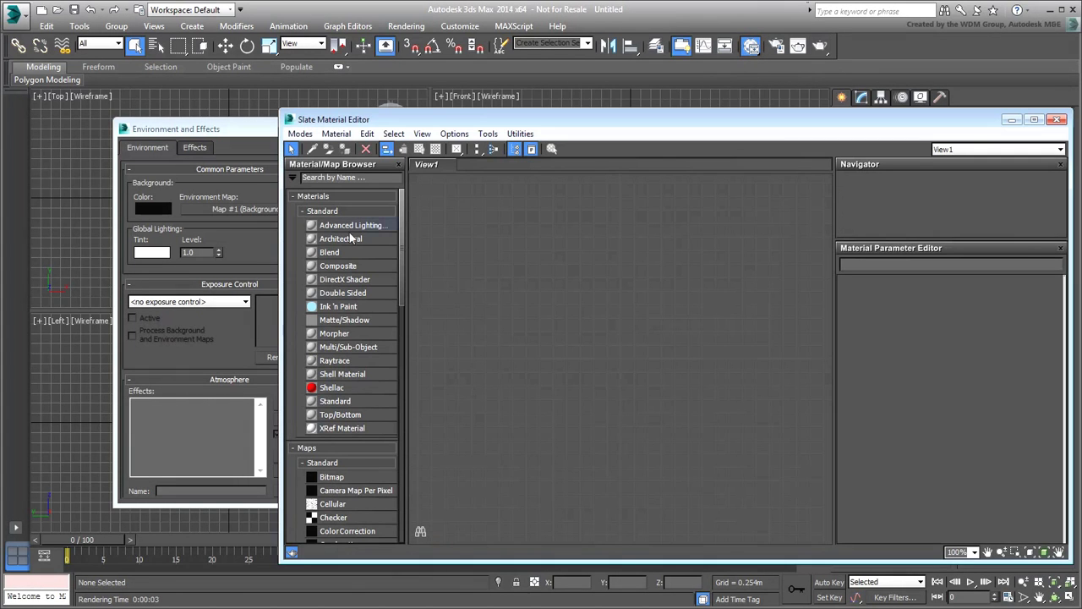
pyautogui.moveTo(215, 129); pyautogui.dragTo(156, 110)
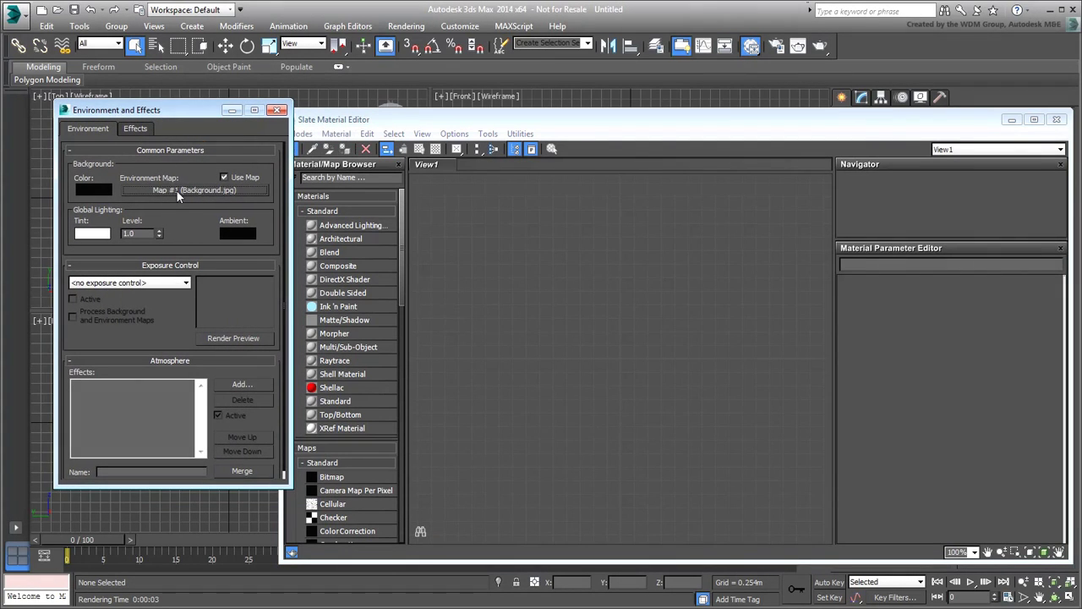
pyautogui.moveTo(177, 190); pyautogui.dragTo(623, 272)
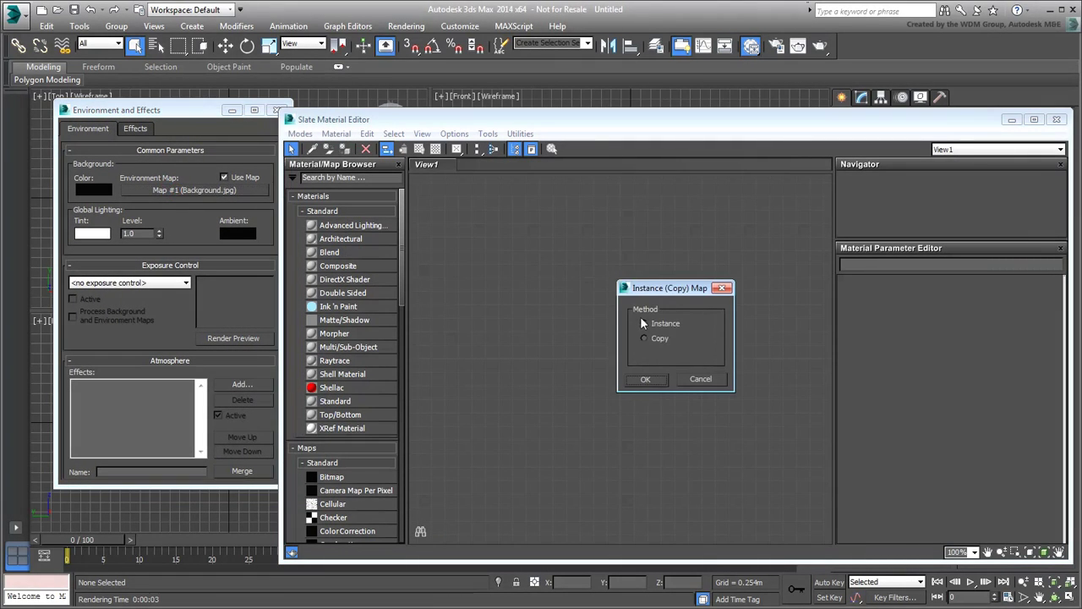
pyautogui.click(644, 380)
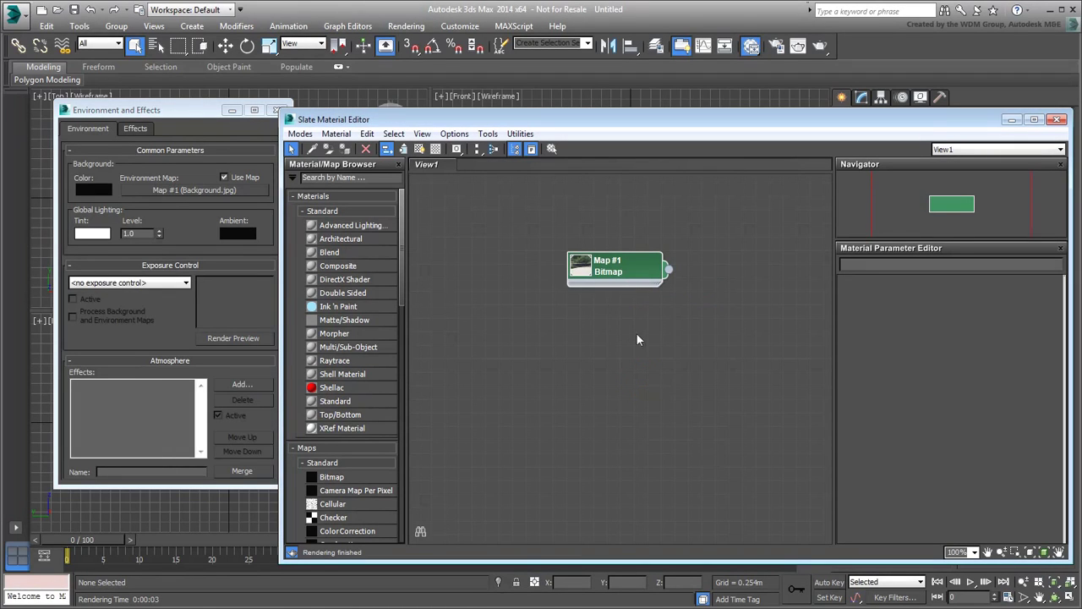
# Step: Set the background map's mapping to Screen and render a test frame
pyautogui.doubleClick(623, 272)
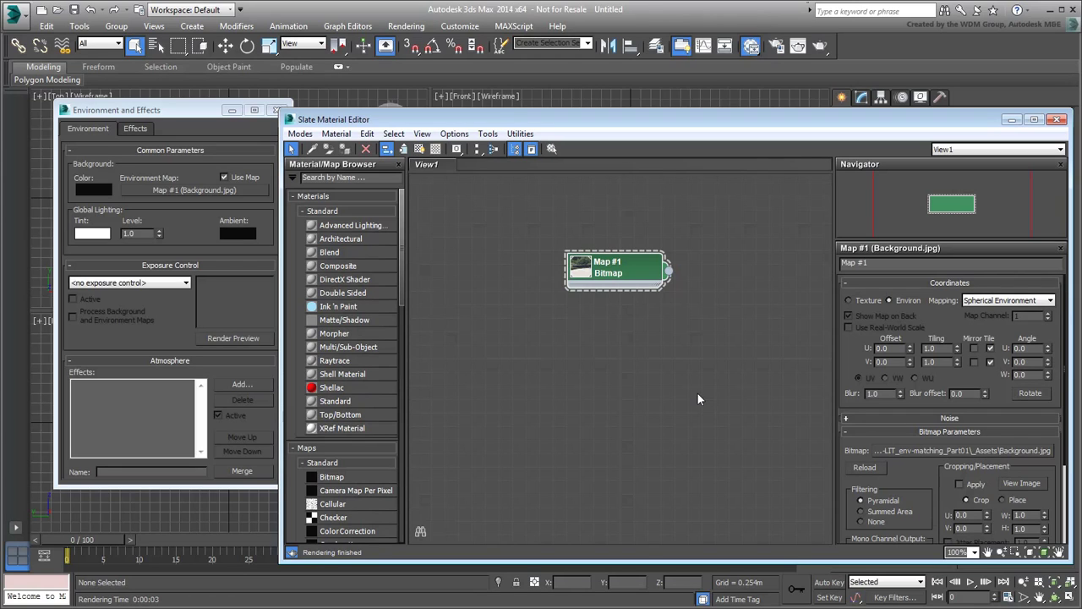
pyautogui.click(1048, 302)
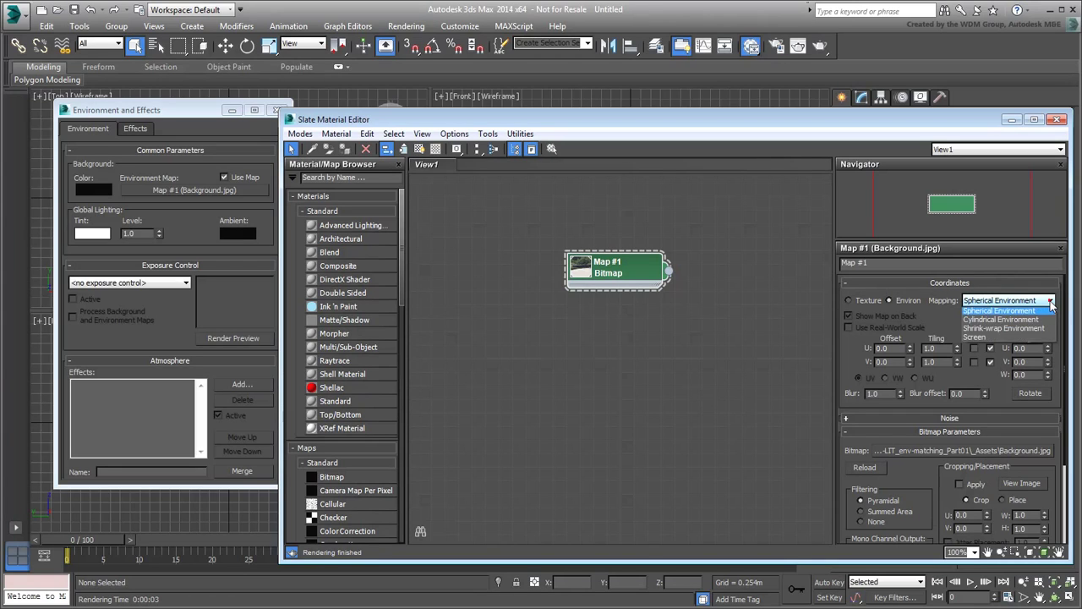
pyautogui.click(981, 339)
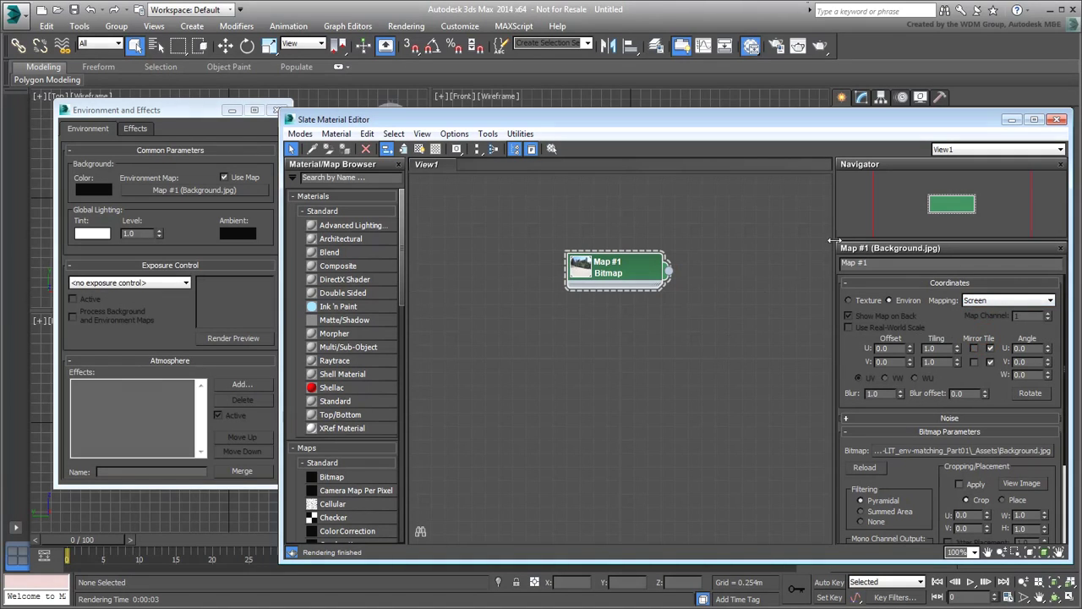
pyautogui.click(1058, 120)
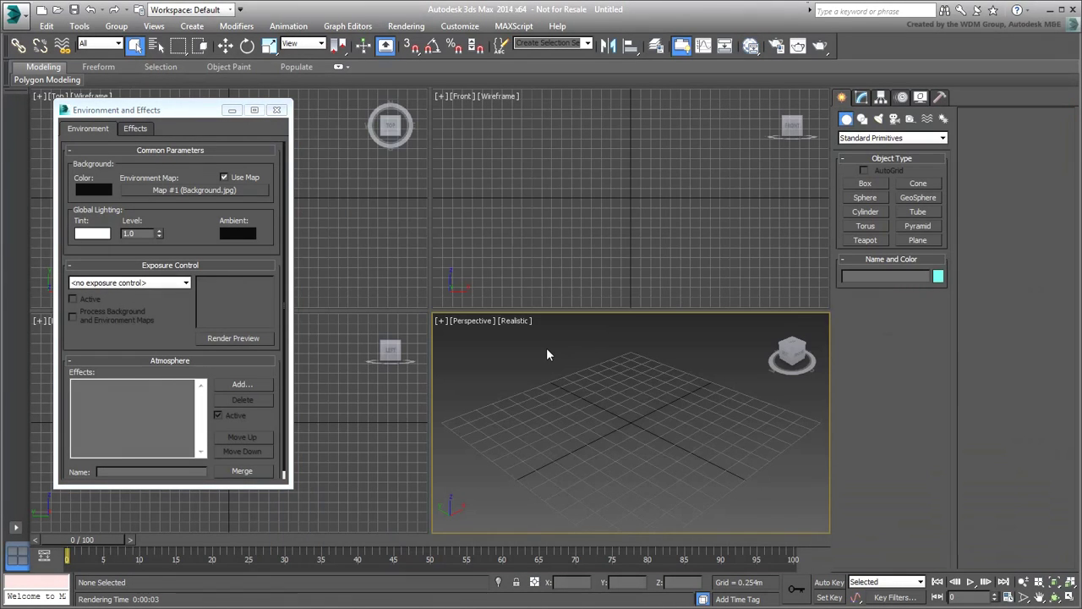
pyautogui.click(275, 110)
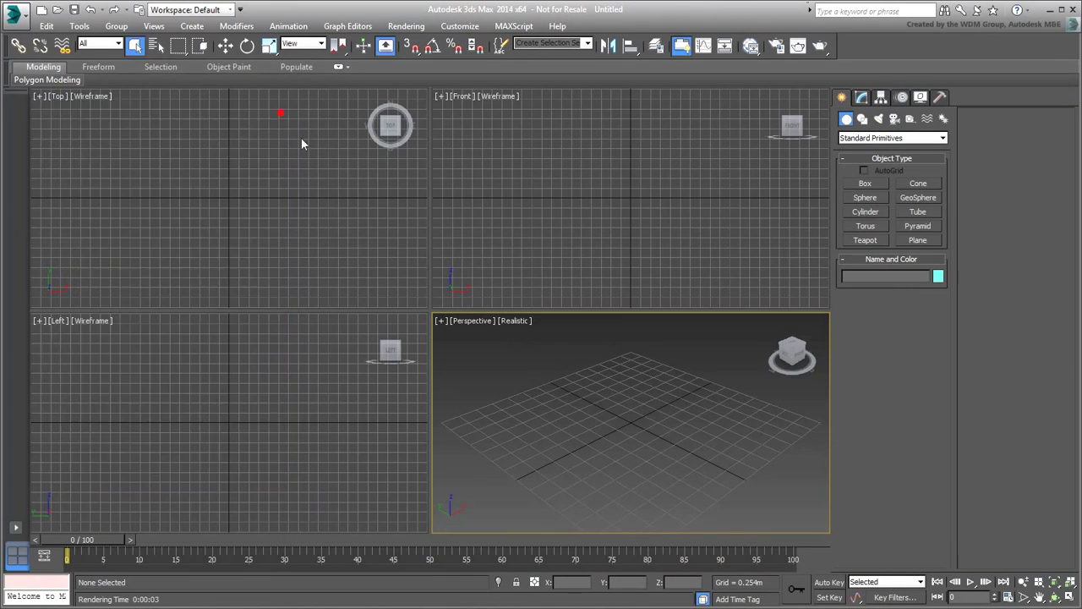
pyautogui.click(819, 46)
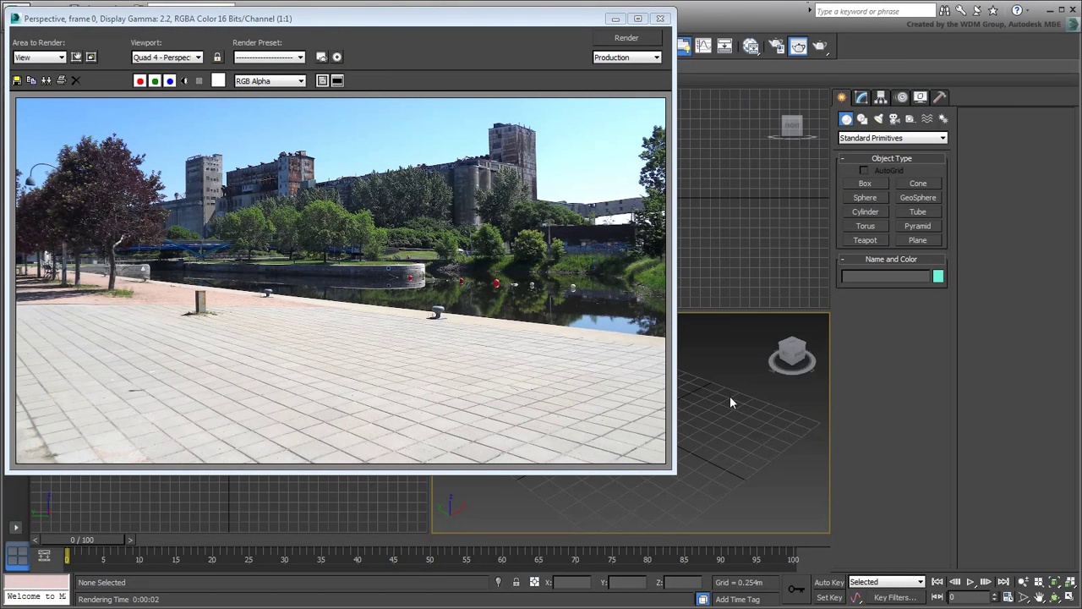
# Step: Make the Perspective viewport use the environment background so the park photo shows
pyautogui.click(660, 19)
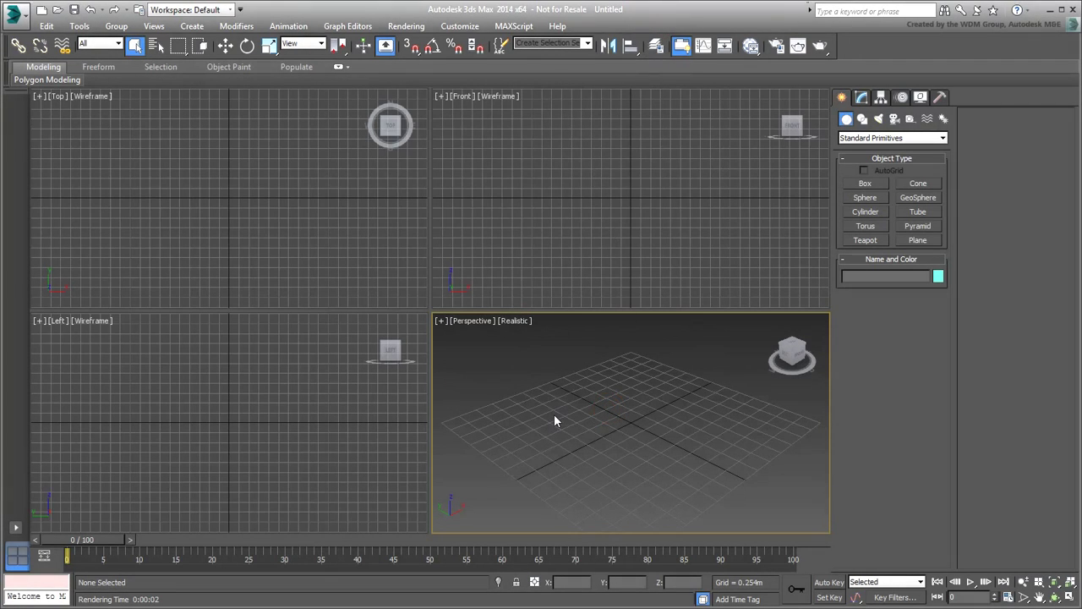
pyautogui.hotkey('alt', 'b')
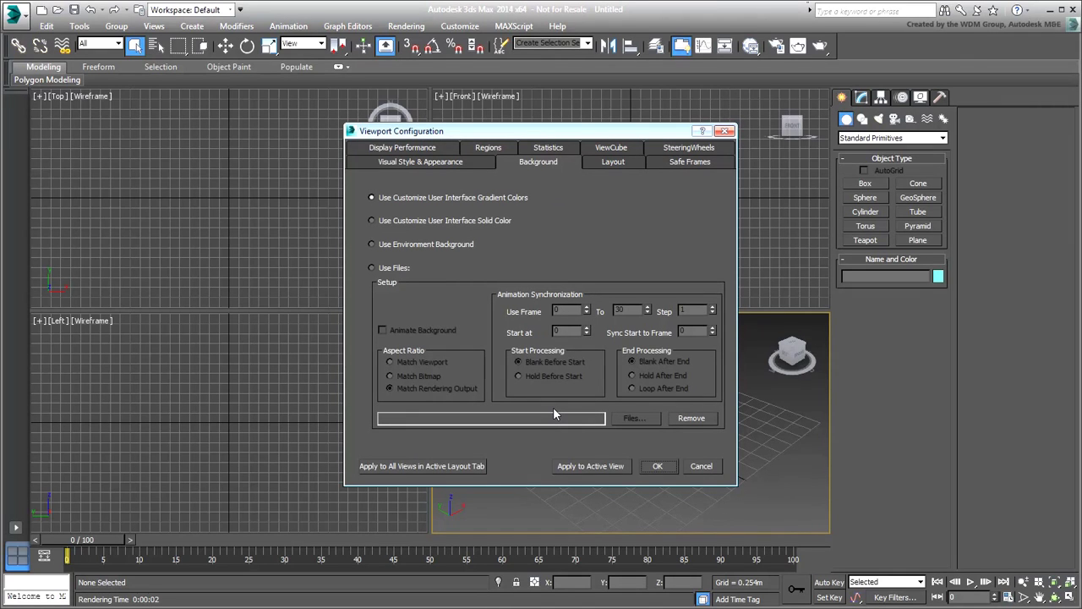
pyautogui.click(372, 245)
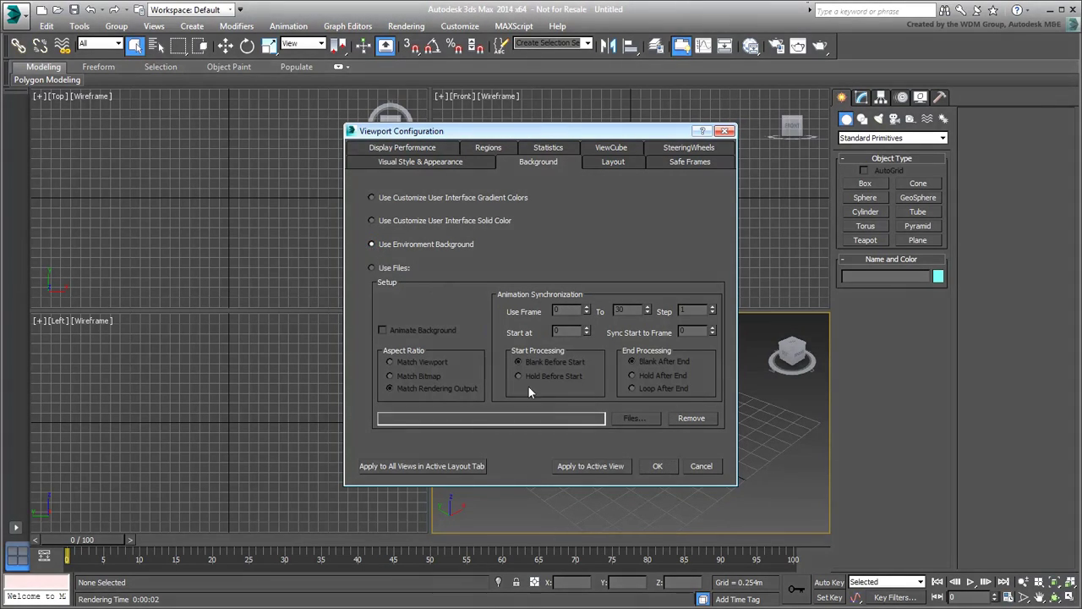
pyautogui.click(658, 465)
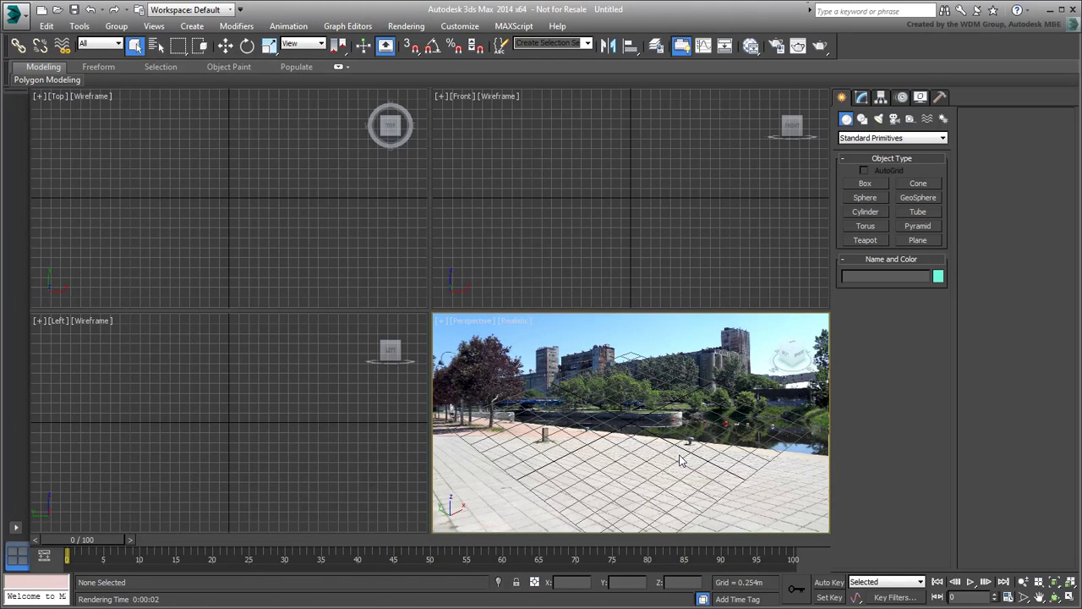
# Step: Enable Show Safe Frames in the Perspective viewport, then maximize and restore it with Alt+W
pyautogui.click(469, 323)
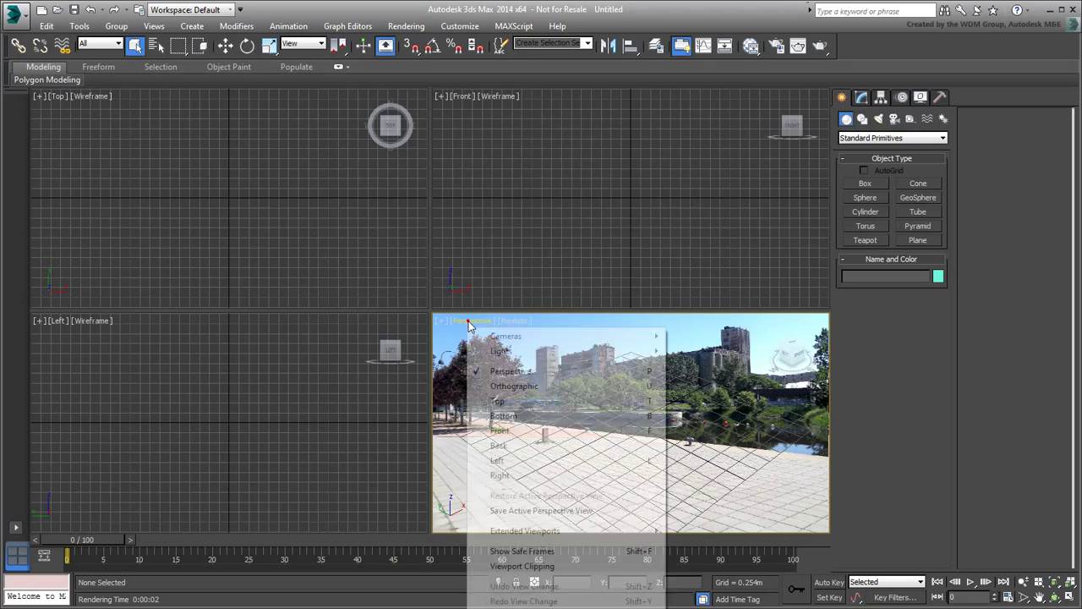
pyautogui.click(524, 550)
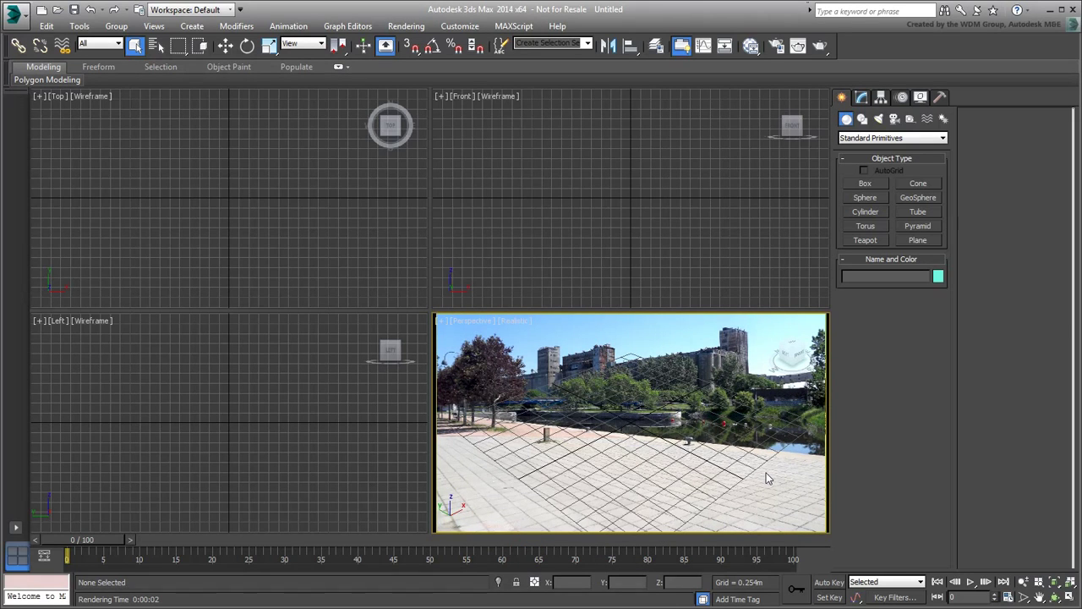
pyautogui.hotkey('alt', 'w')
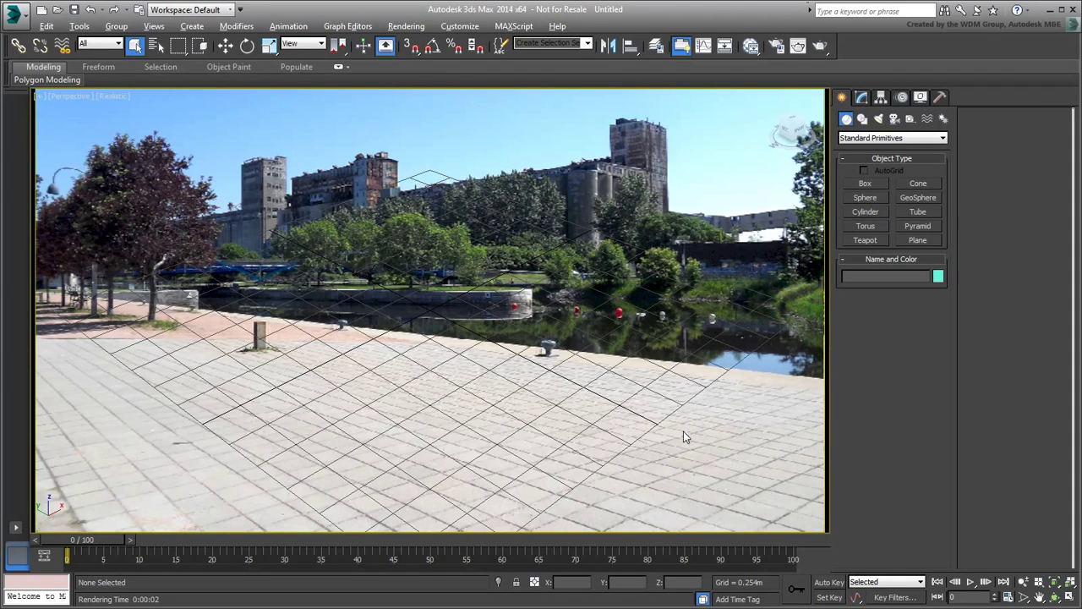
pyautogui.hotkey('alt', 'w')
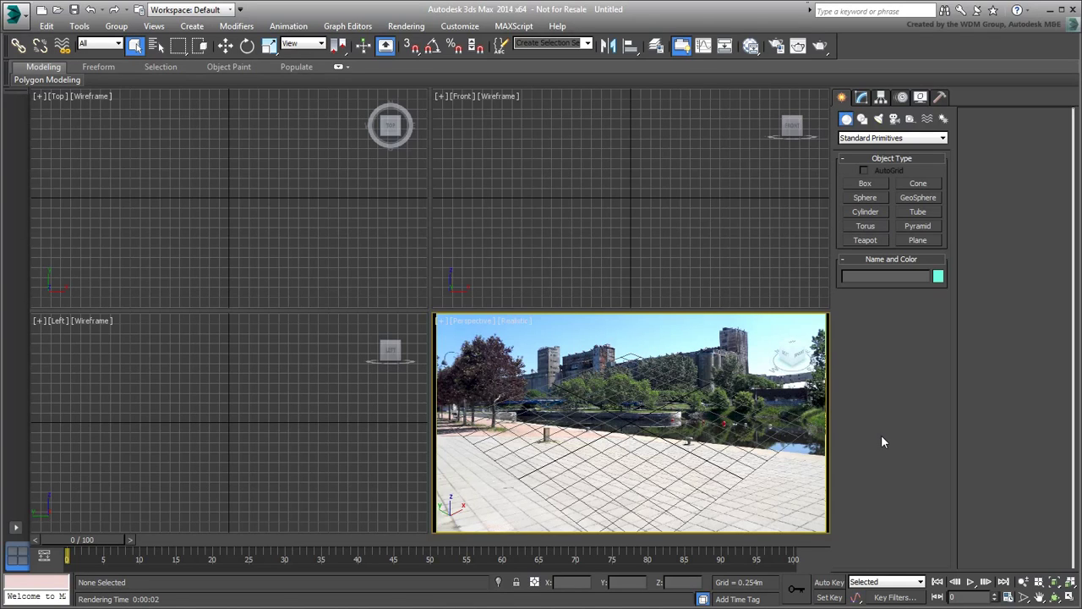
# Step: Create a box in the Top view with Length 3m, Width 5m and Height 3m
pyautogui.click(865, 184)
pyautogui.moveTo(165, 240); pyautogui.dragTo(295, 160)
pyautogui.click(291, 124)
pyautogui.moveTo(922, 360); pyautogui.dragTo(880, 365)
pyautogui.write('3')
pyautogui.press('Tab')
pyautogui.write('5')
pyautogui.press('Tab')
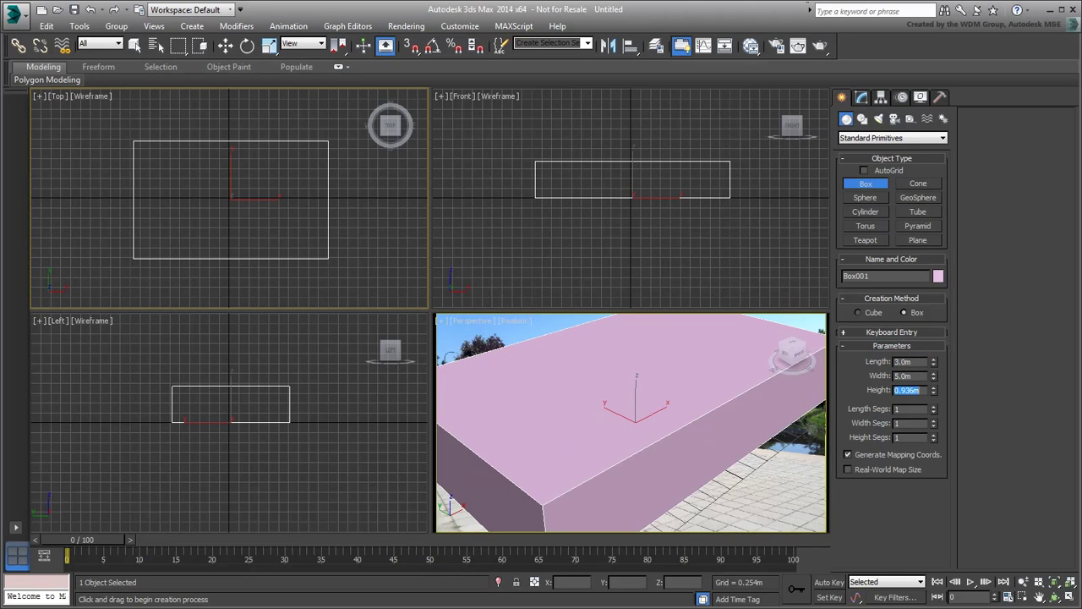
pyautogui.write('3')
pyautogui.press('Return')
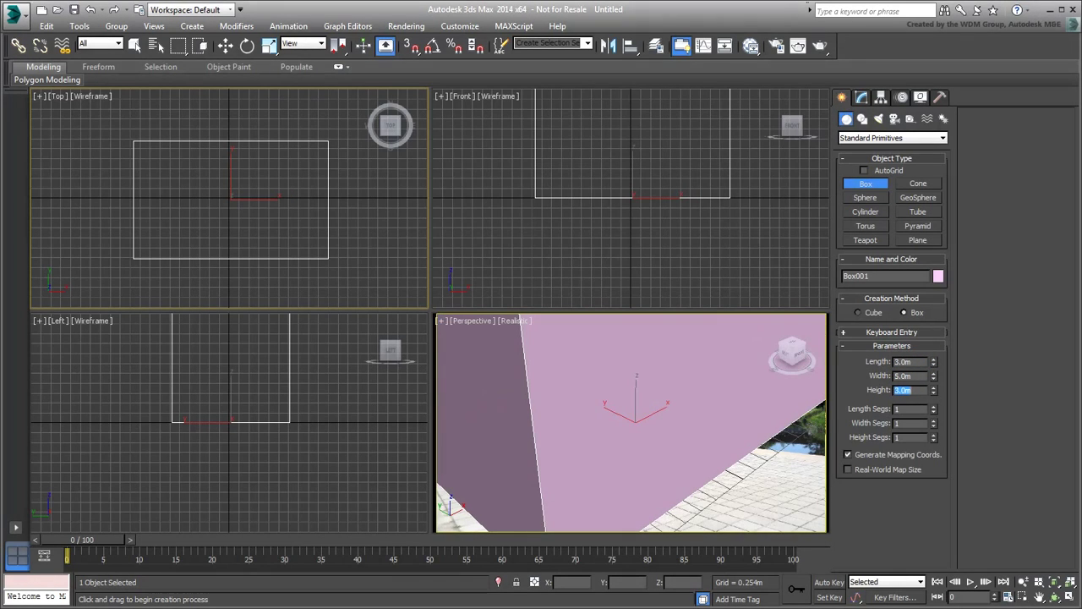
pyautogui.scroll(-5, 212, 194)
pyautogui.scroll(-4, 243, 457)
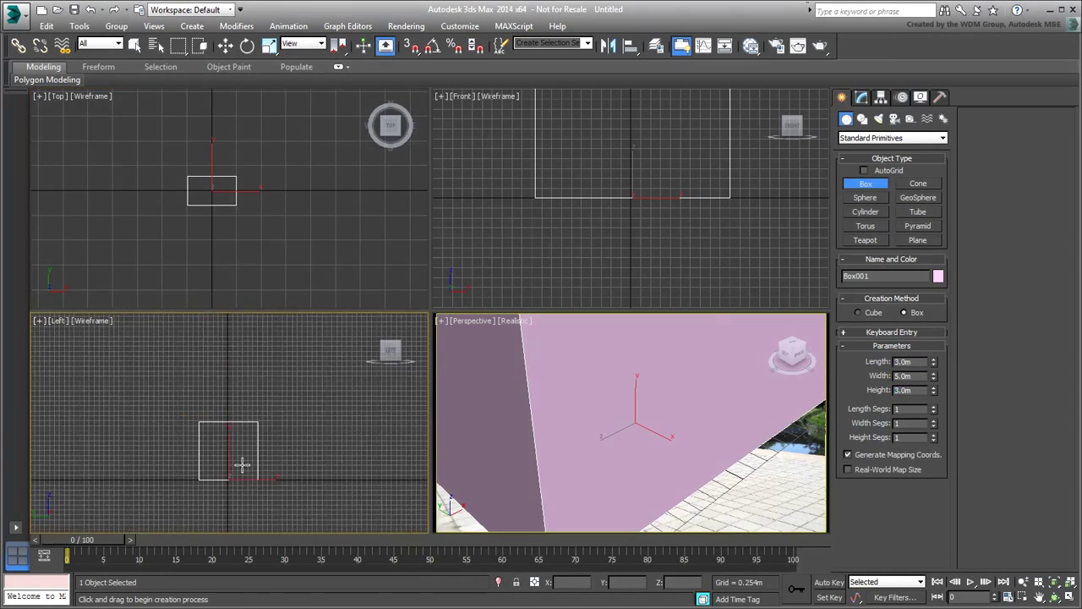
pyautogui.scroll(-5, 628, 249)
pyautogui.scroll(-5, 628, 398)
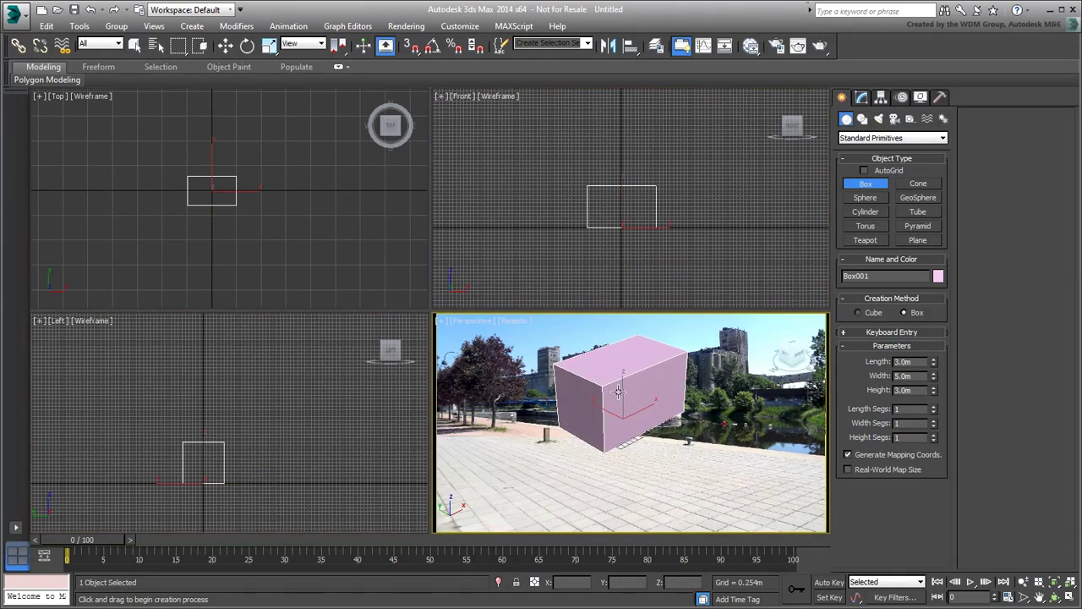
# Step: Move the box to the world origin by zeroing its X and Y positions
pyautogui.click(325, 243)
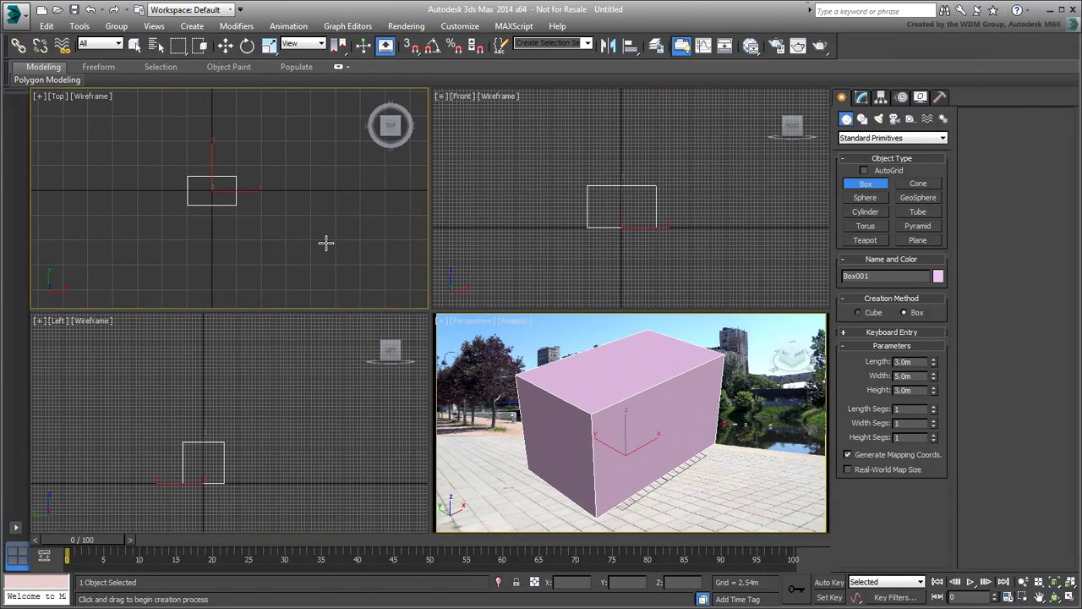
pyautogui.rightClick(286, 238)
pyautogui.rightClick(264, 234)
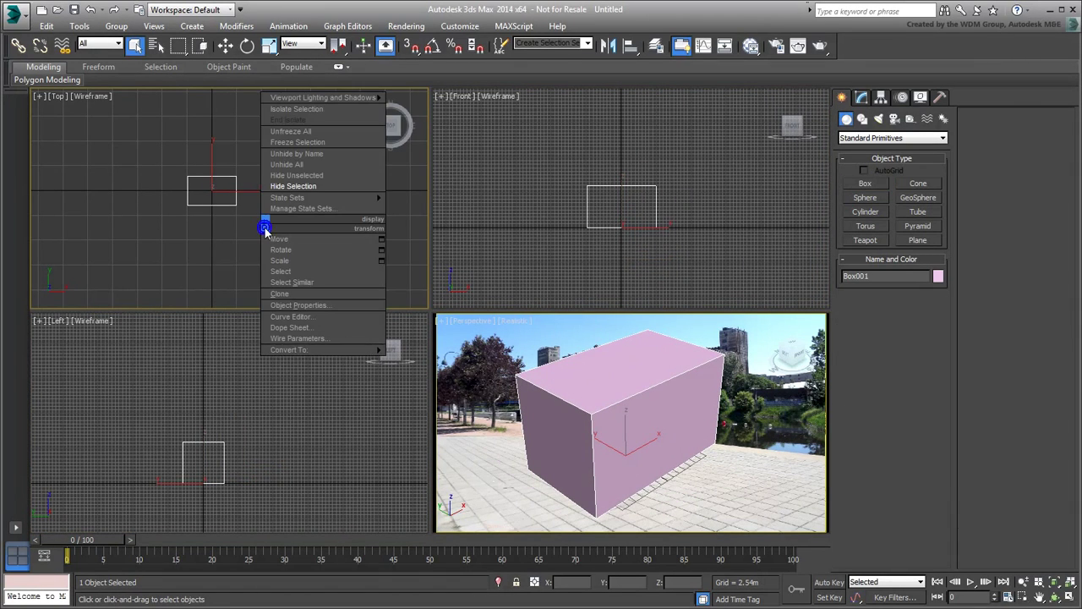
pyautogui.click(288, 239)
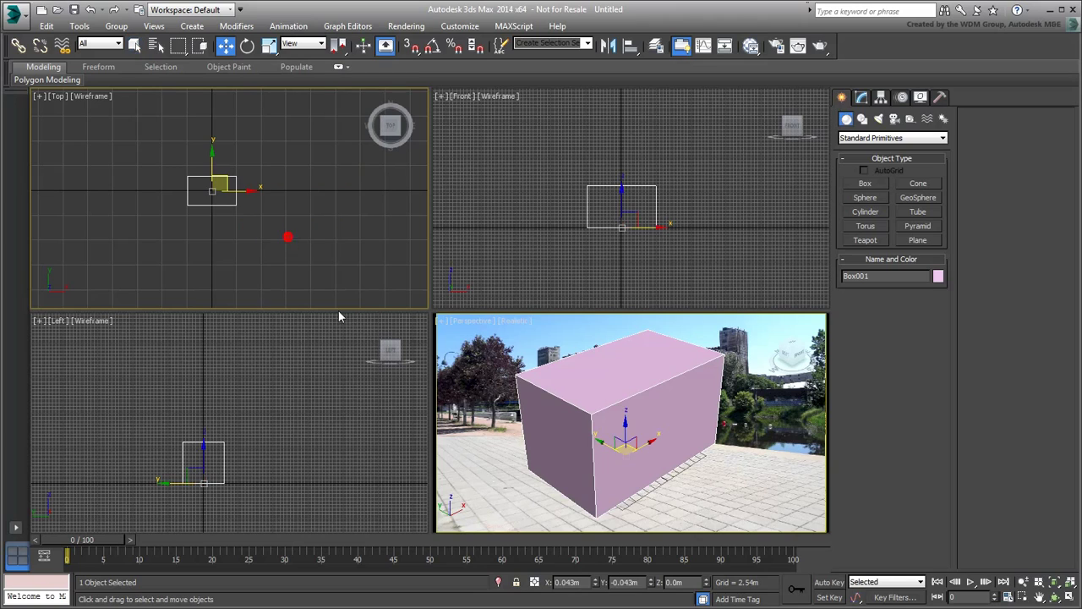
pyautogui.rightClick(596, 584)
pyautogui.rightClick(650, 585)
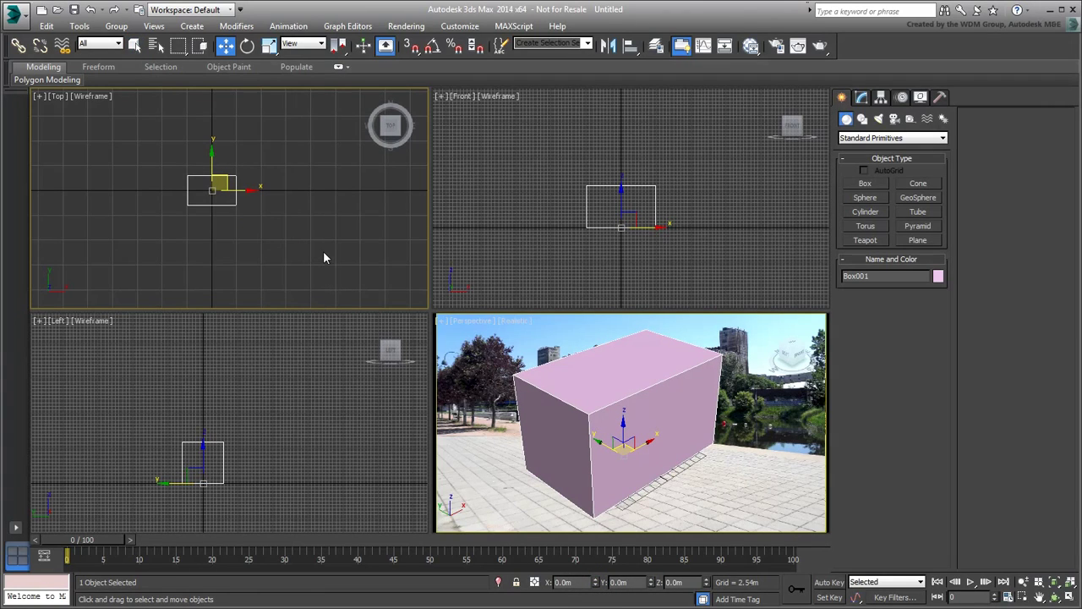
# Step: Create a ground plane around the box with Length and Width of 12m
pyautogui.click(909, 241)
pyautogui.moveTo(133, 120); pyautogui.dragTo(288, 264)
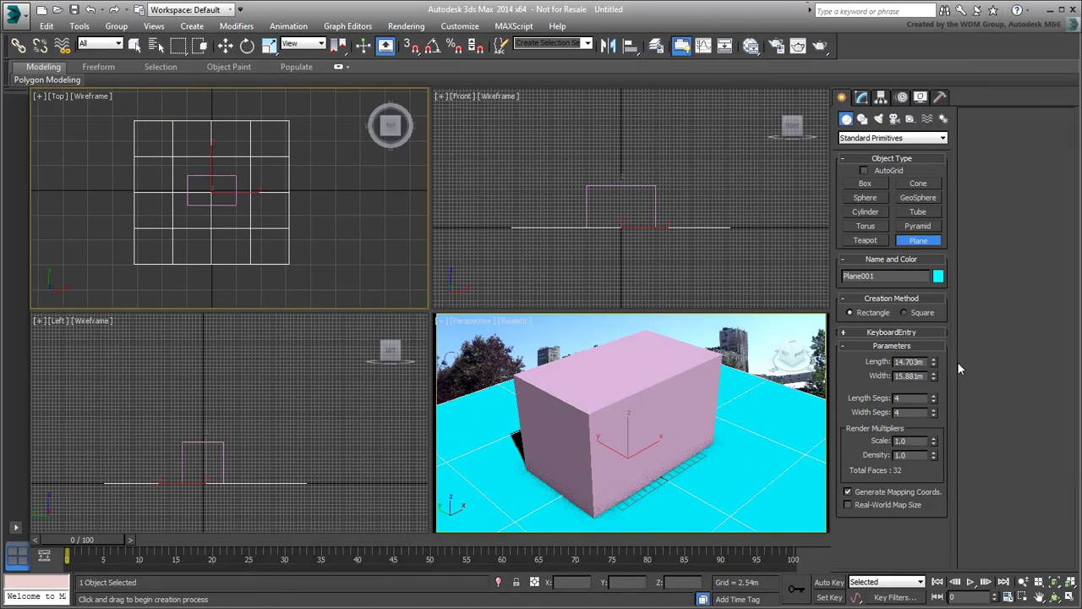
pyautogui.moveTo(926, 362); pyautogui.dragTo(873, 361)
pyautogui.write('12')
pyautogui.press('Tab')
pyautogui.write('12')
pyautogui.press('Return')
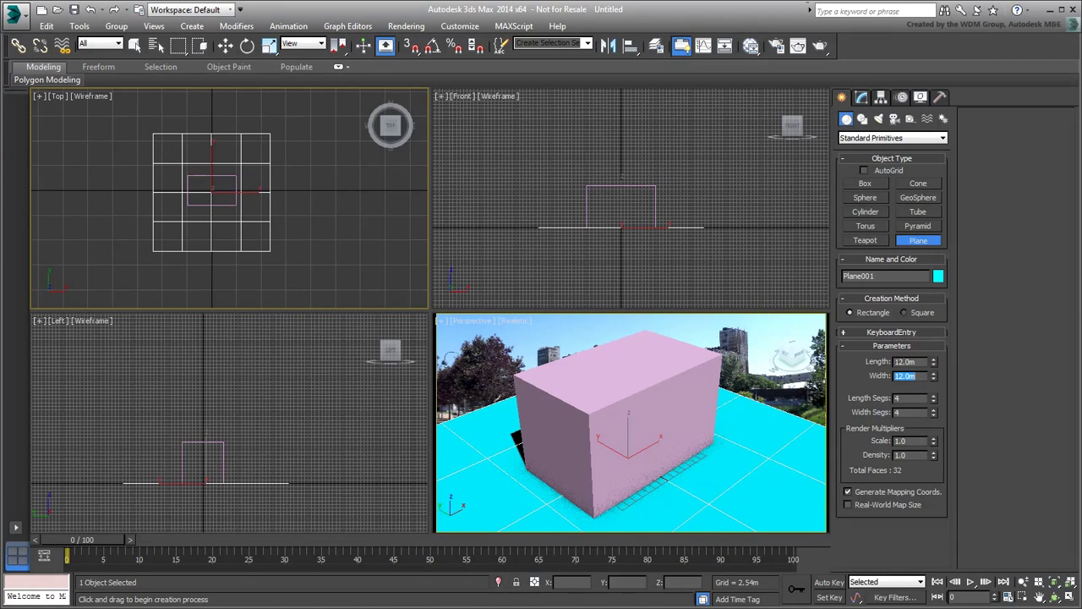
# Step: Zero the plane's X and Y positions to centre it on the origin
pyautogui.press('w')
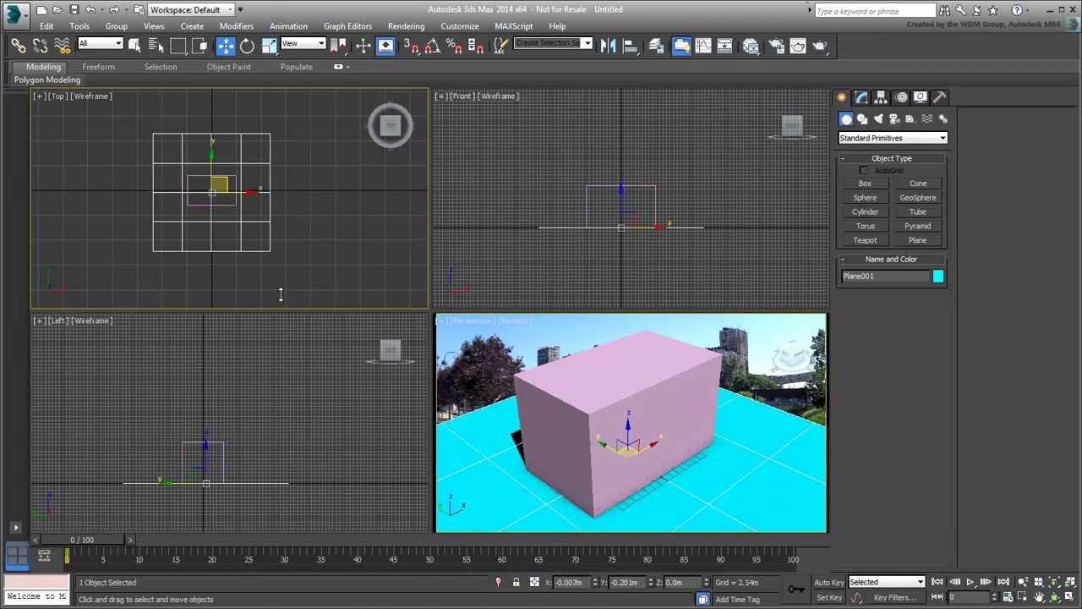
pyautogui.rightClick(595, 581)
pyautogui.rightClick(651, 583)
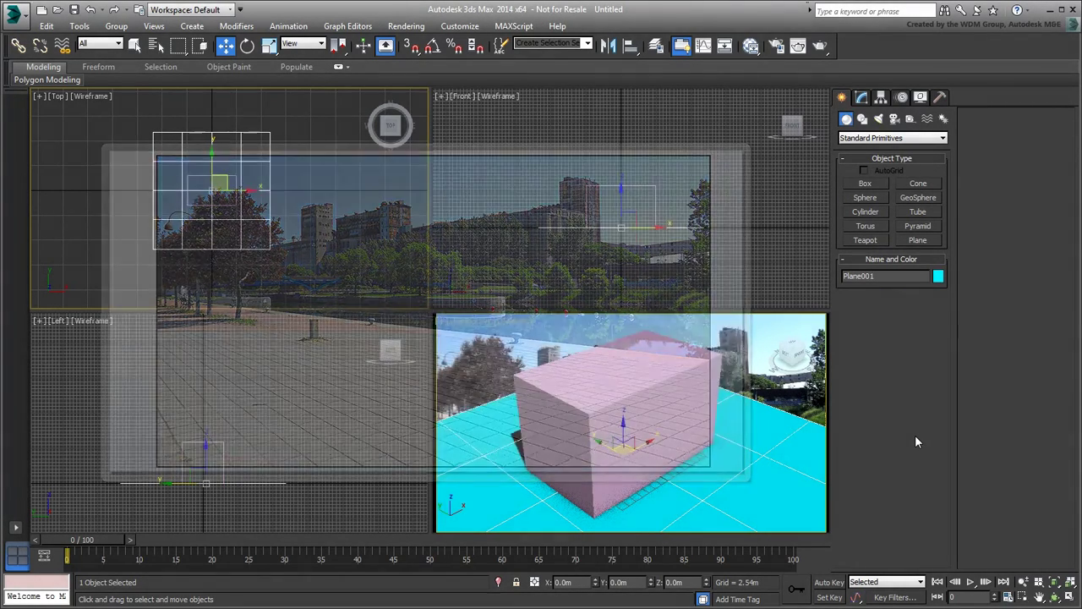
# Step: Create a target camera in the Top view aimed at the box
pyautogui.click(894, 118)
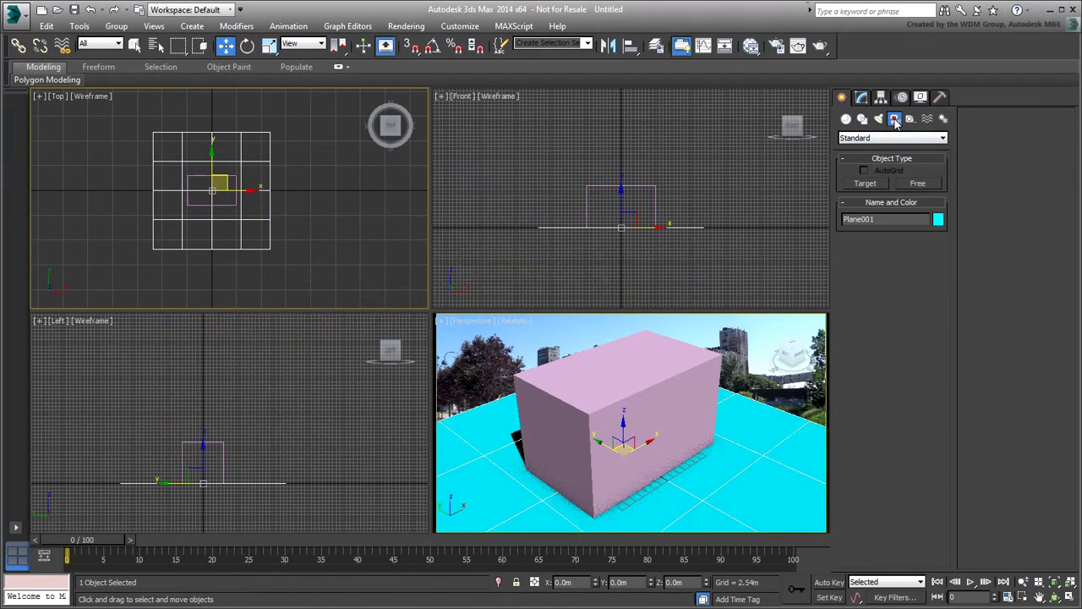
pyautogui.click(866, 183)
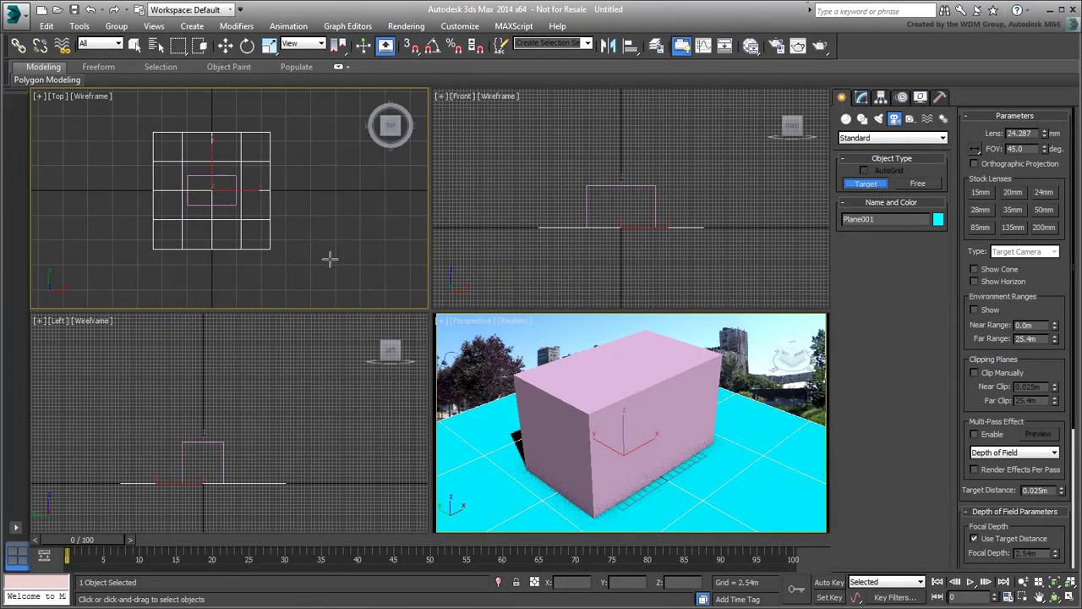
pyautogui.moveTo(326, 260); pyautogui.dragTo(206, 197)
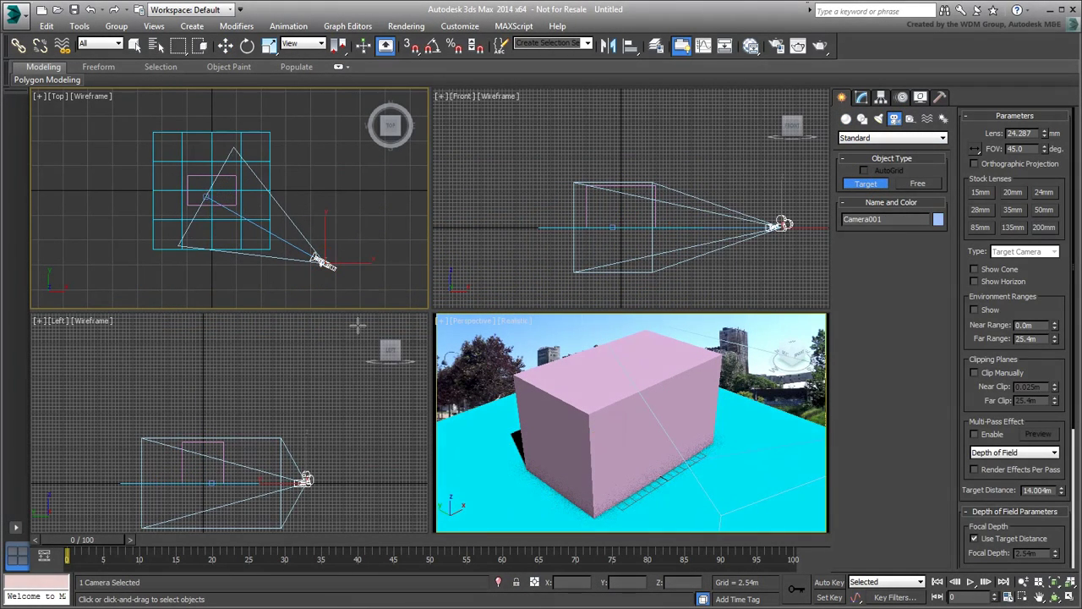
# Step: Switch the Perspective viewport to Camera001 and raise the camera so the ground plane shows
pyautogui.click(567, 389)
pyautogui.click(564, 388)
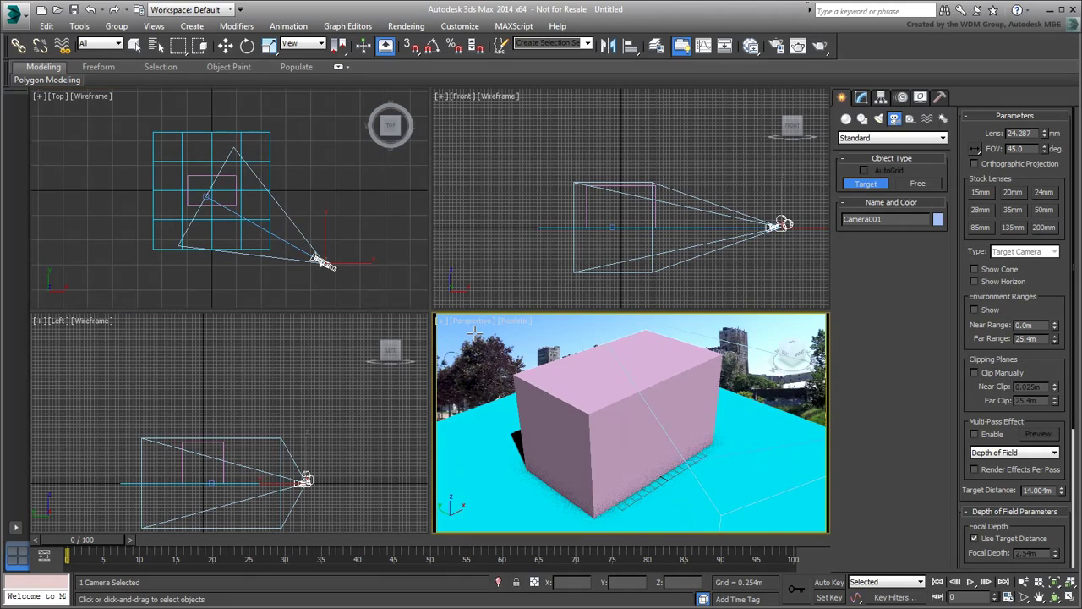
pyautogui.click(474, 328)
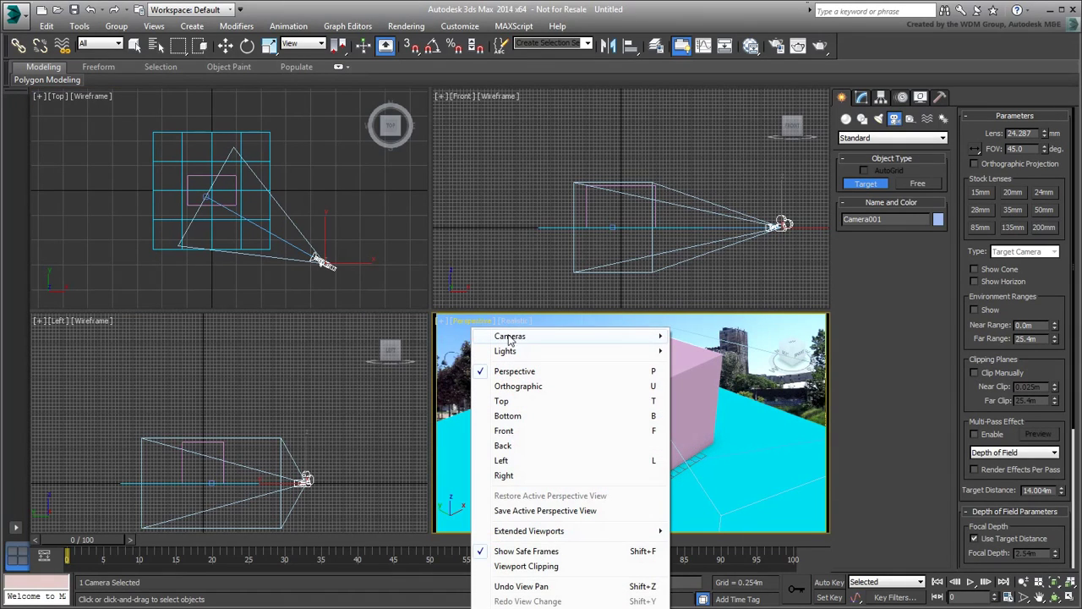
pyautogui.moveTo(509, 336)
pyautogui.click(710, 340)
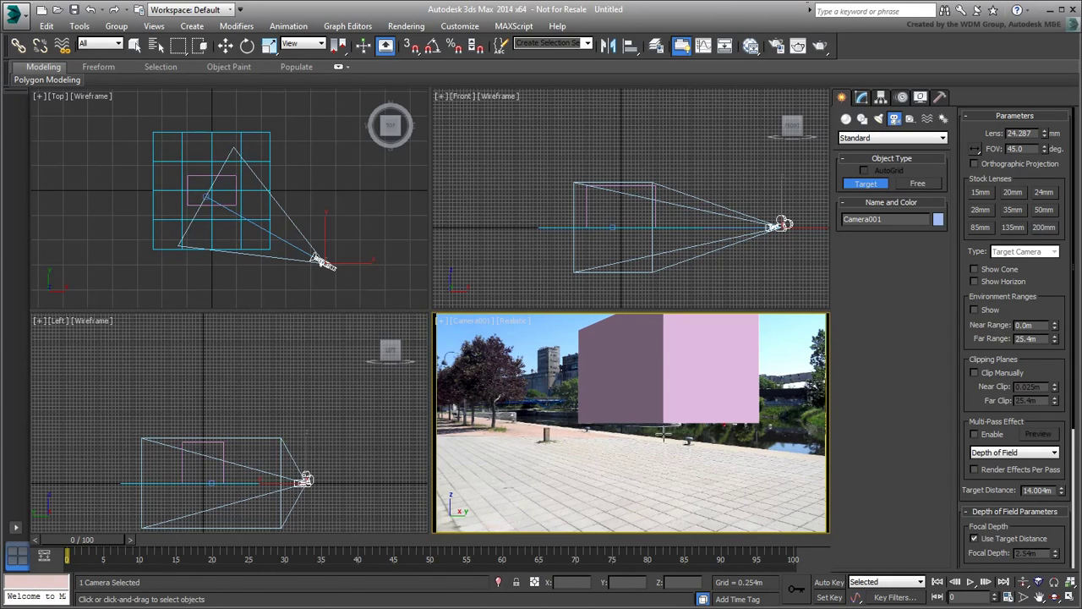
pyautogui.moveTo(664, 432); pyautogui.dragTo(646, 463, button='middle')
# Step: Raise Camera001 in the Front view and shift its position in the Top view
pyautogui.rightClick(784, 217)
pyautogui.press('w')
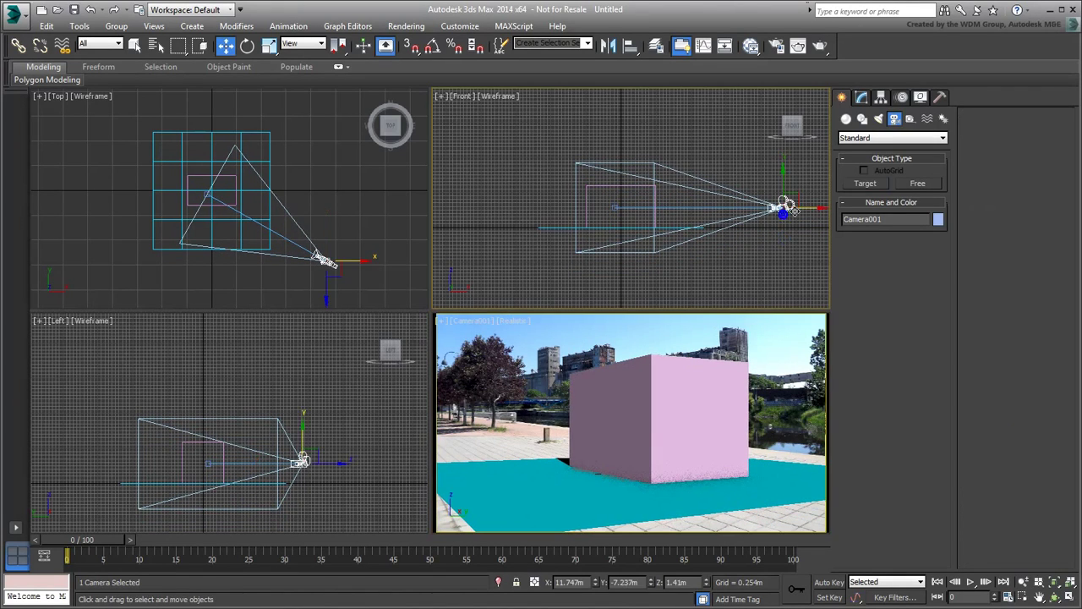
pyautogui.moveTo(783, 177); pyautogui.dragTo(787, 171)
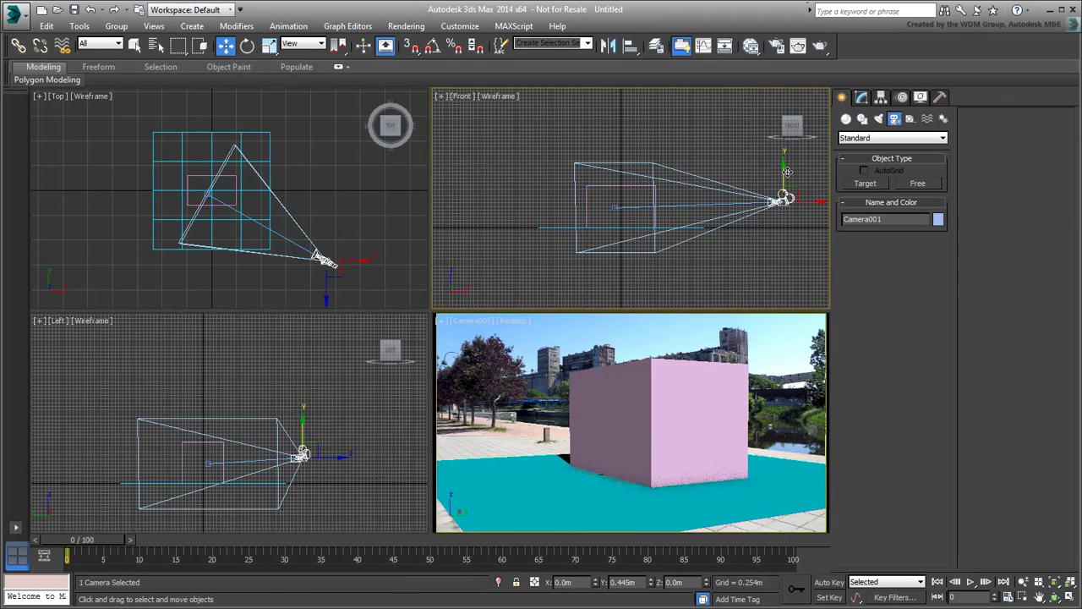
pyautogui.click(323, 243)
pyautogui.moveTo(336, 249); pyautogui.dragTo(337, 254)
# Step: Raise Camera001.Target and lower the camera slightly to re-aim the shot
pyautogui.moveTo(622, 208); pyautogui.dragTo(616, 208)
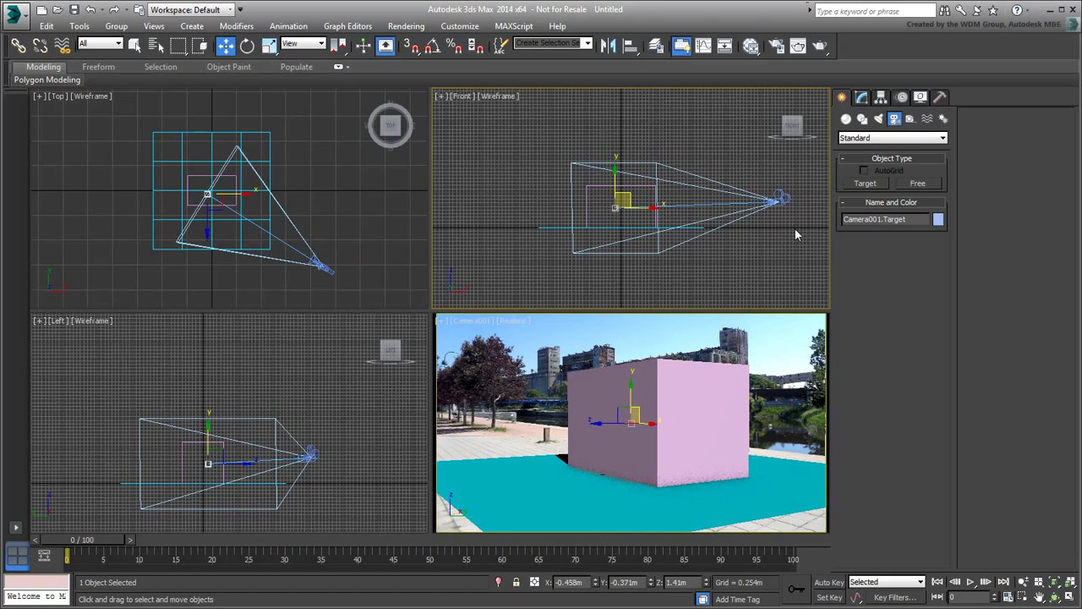
pyautogui.click(783, 200)
pyautogui.moveTo(779, 169); pyautogui.dragTo(779, 169)
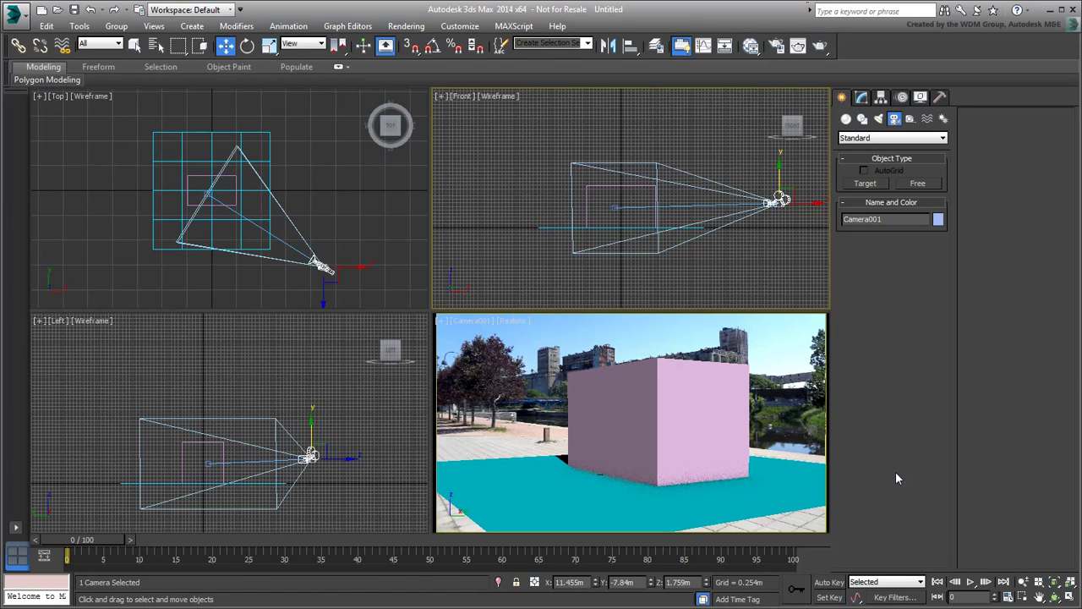
# Step: Change Camera001's type from Target Camera to Free Camera and make its viewport active
pyautogui.click(860, 98)
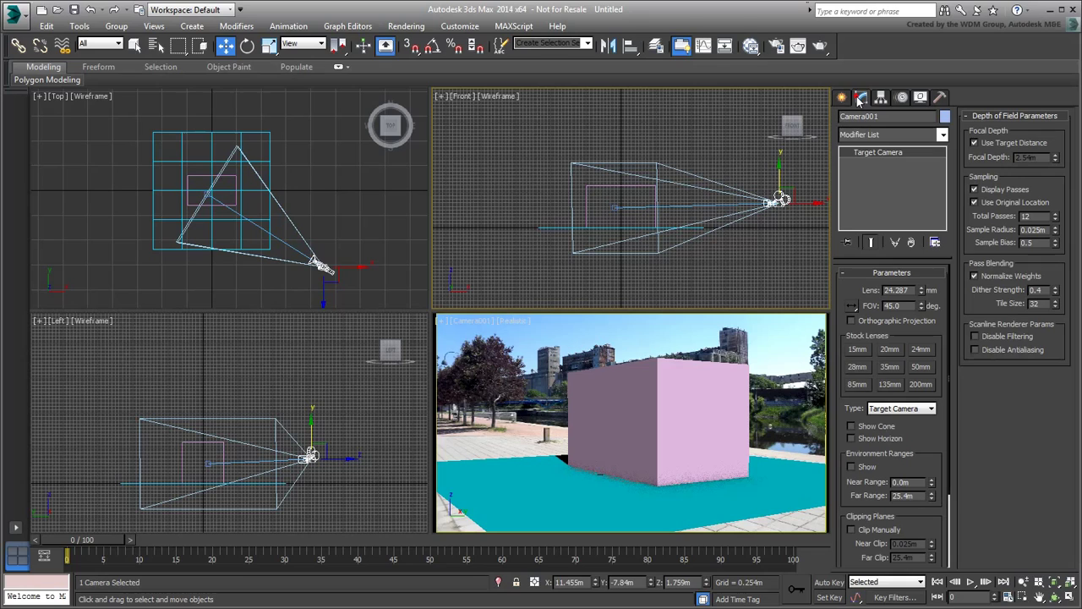
pyautogui.click(932, 409)
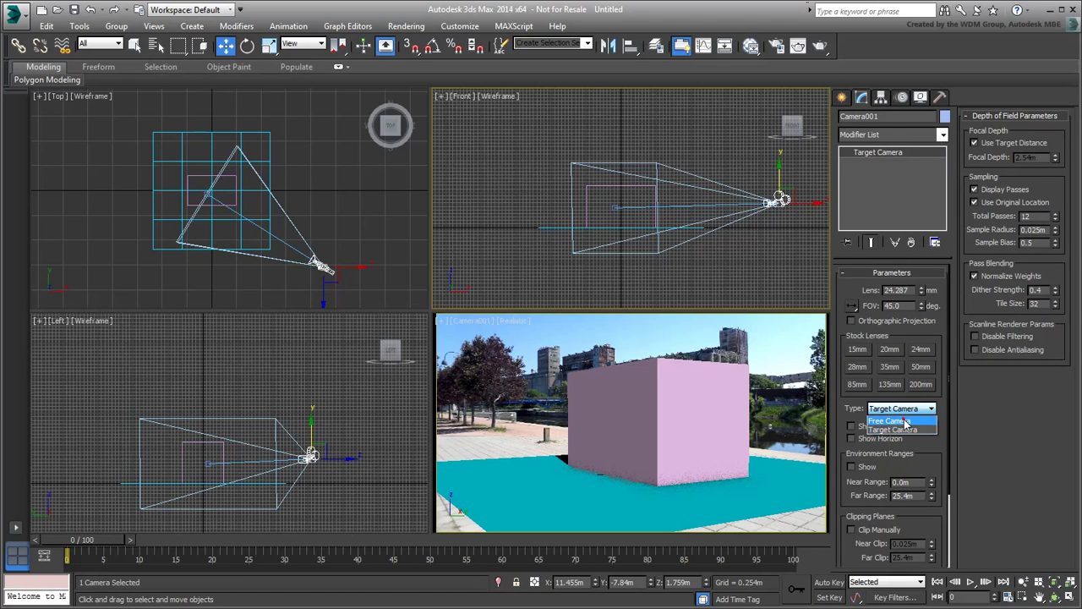
pyautogui.click(905, 422)
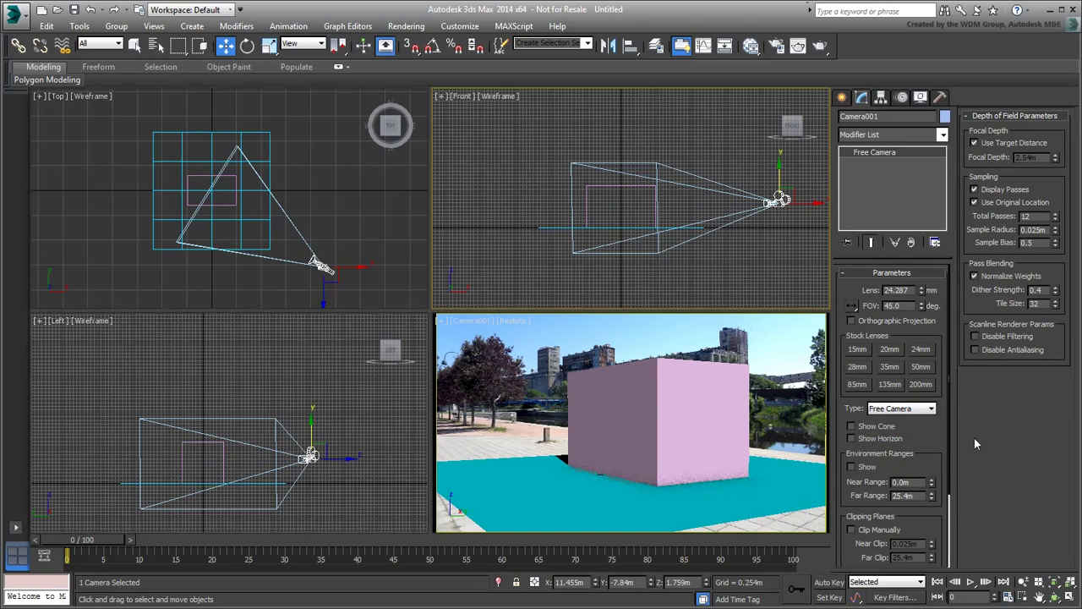
pyautogui.rightClick(558, 453)
# Step: Maximize the Camera001 viewport with Alt+W and open the Perspective Match utility
pyautogui.hotkey('alt', 'w')
pyautogui.hotkey('alt', 'w')
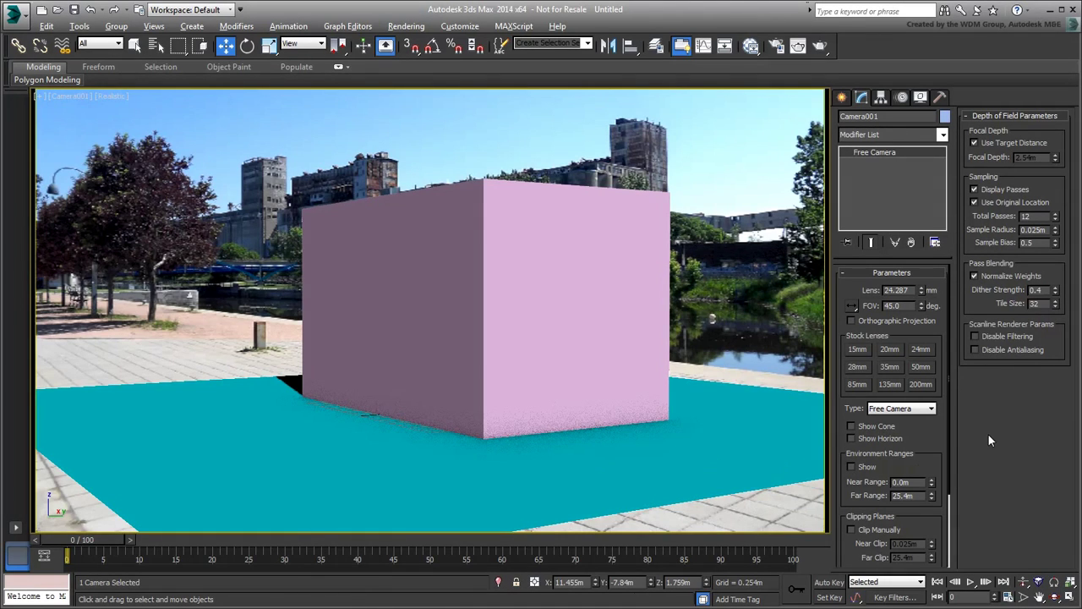
pyautogui.click(941, 97)
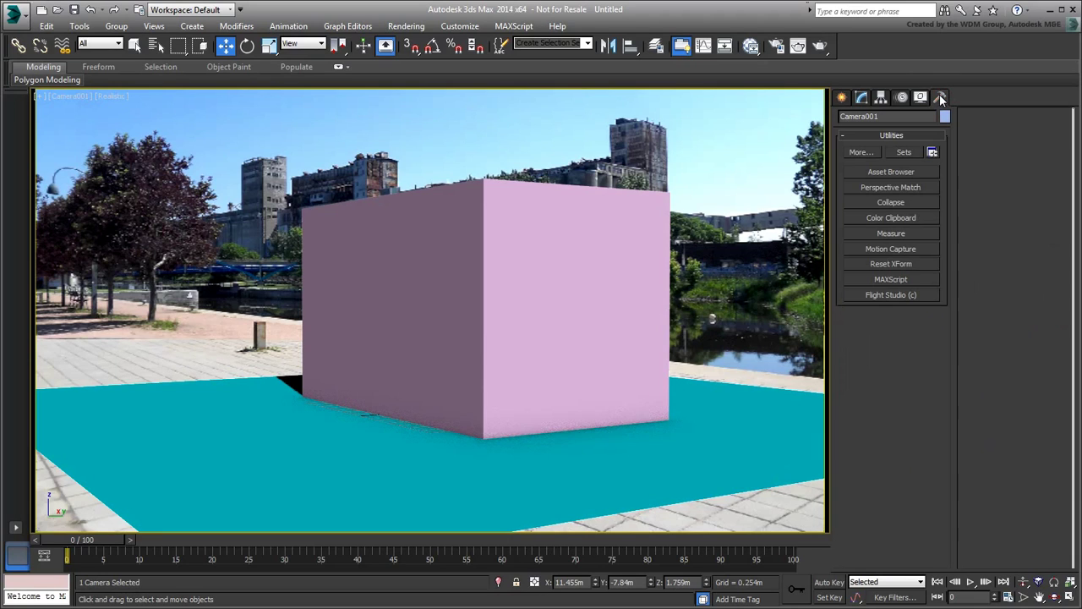
pyautogui.click(903, 191)
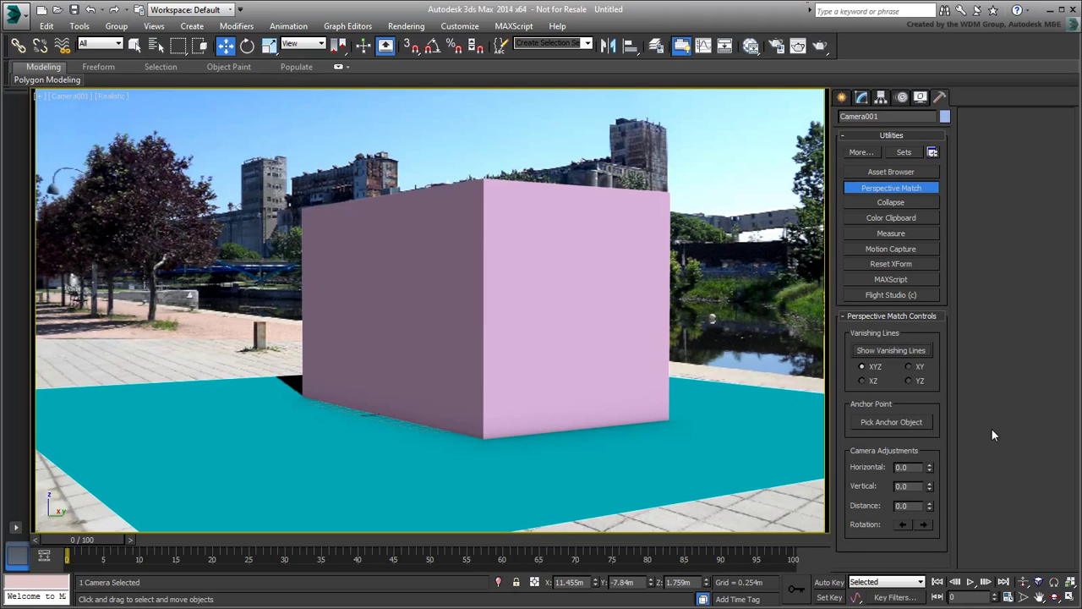
# Step: Show the vanishing lines and place the green lines along the rooftop edge and ground
pyautogui.click(898, 353)
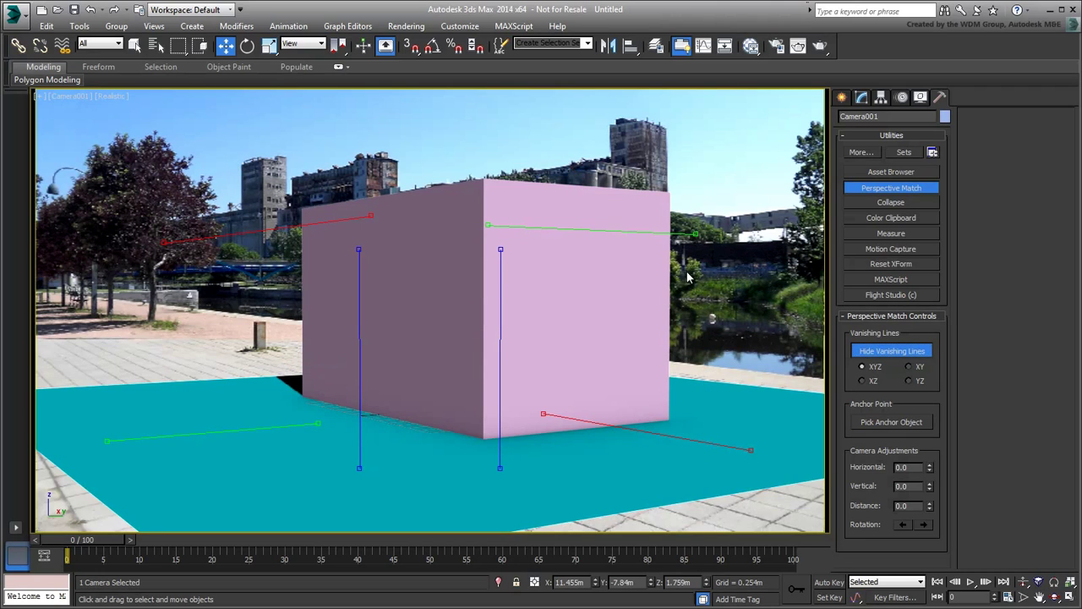
pyautogui.moveTo(574, 234); pyautogui.dragTo(575, 171)
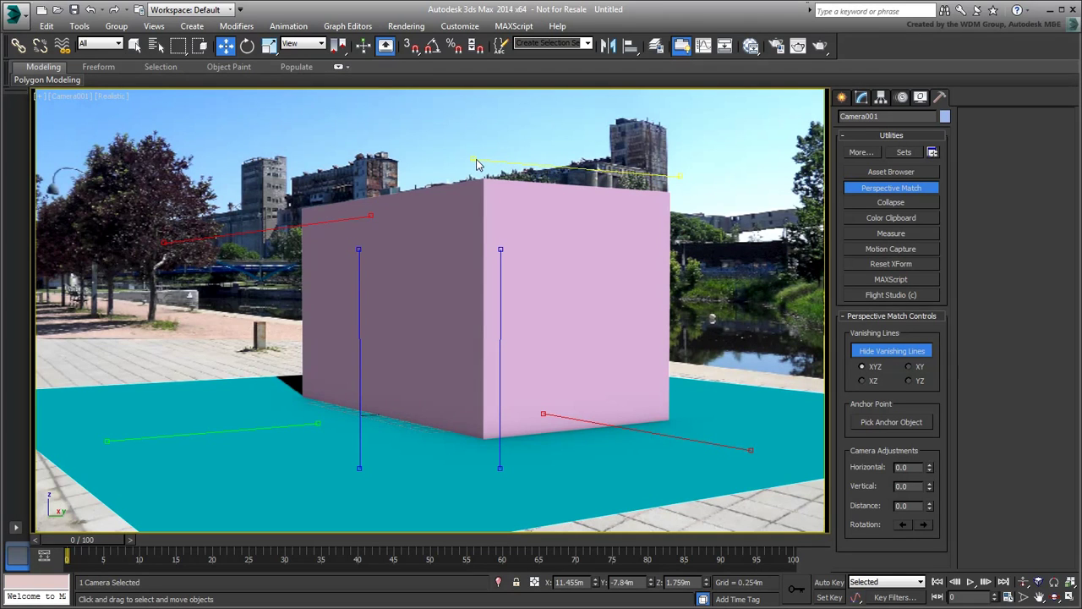
pyautogui.moveTo(473, 163); pyautogui.dragTo(504, 151)
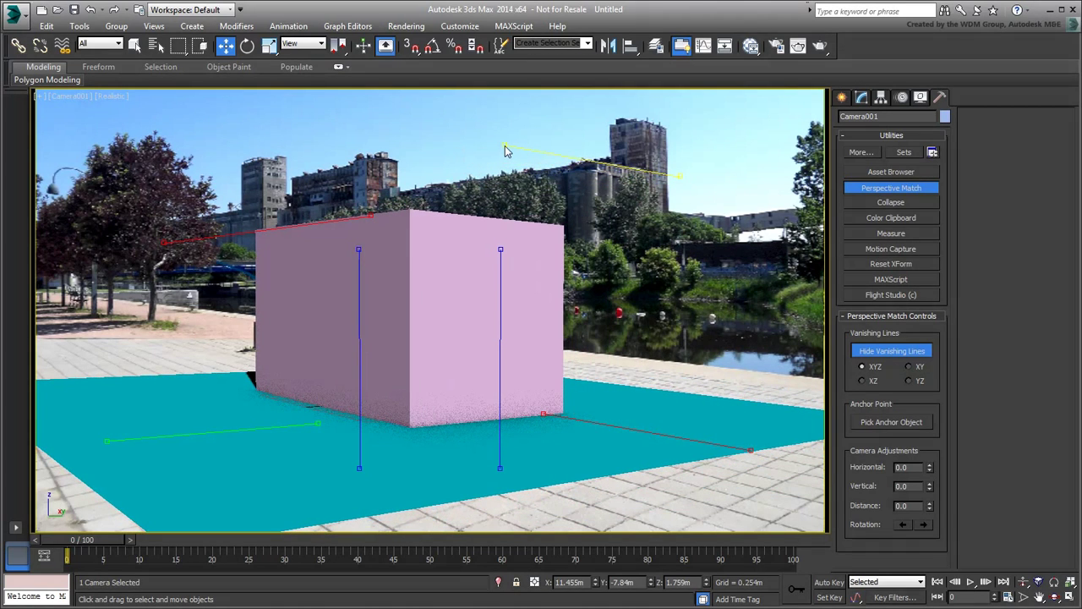
pyautogui.moveTo(249, 428); pyautogui.dragTo(550, 462)
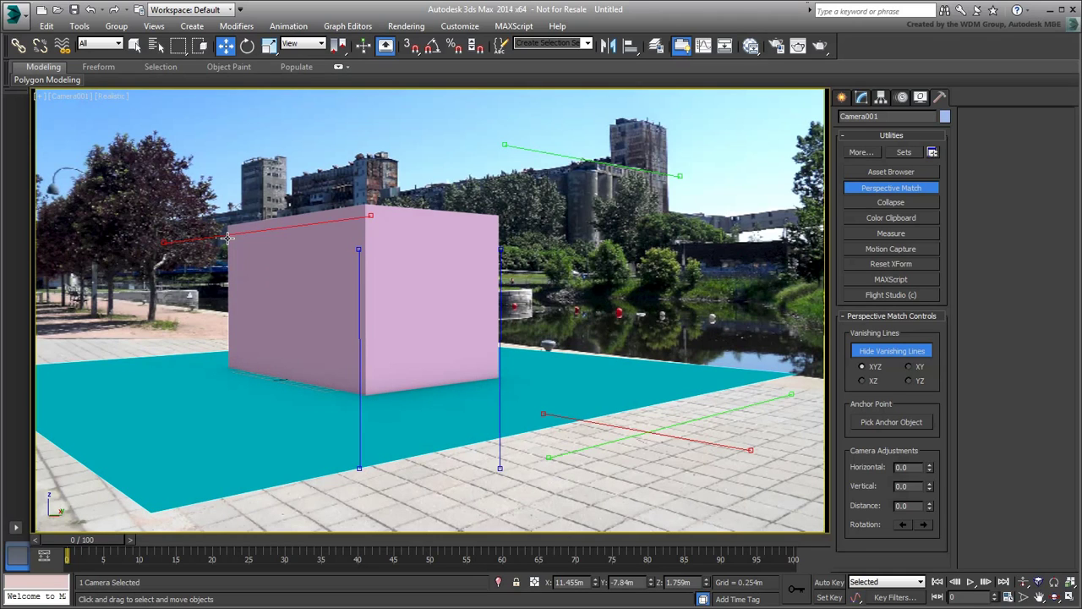
pyautogui.moveTo(229, 237); pyautogui.dragTo(137, 377)
# Step: In wireframe, align vanishing lines to the paving, quay edge and upright building edges
pyautogui.press('F3')
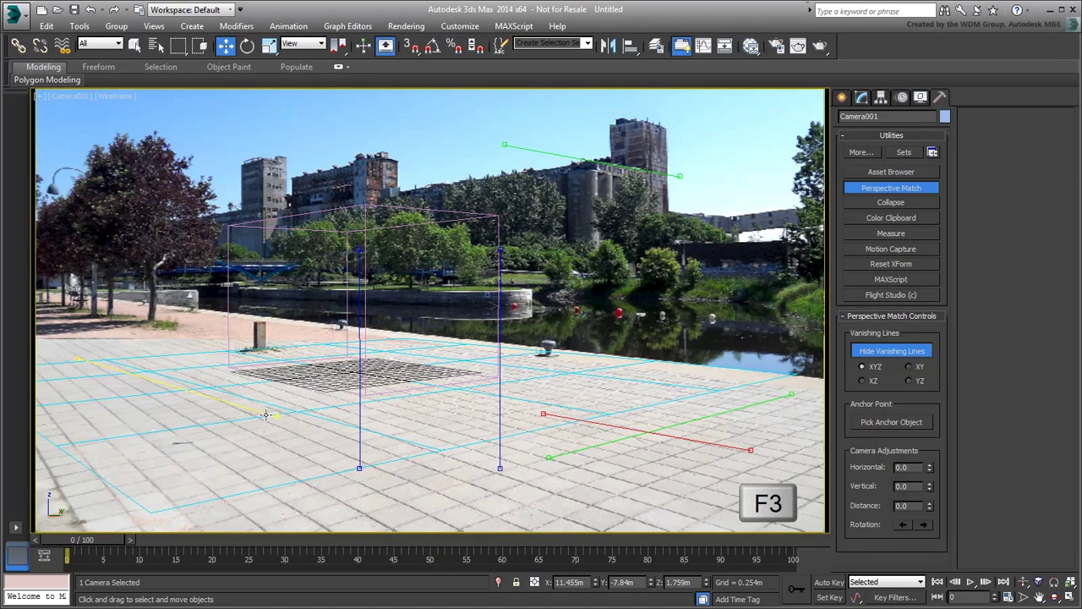
pyautogui.moveTo(276, 415); pyautogui.dragTo(284, 477)
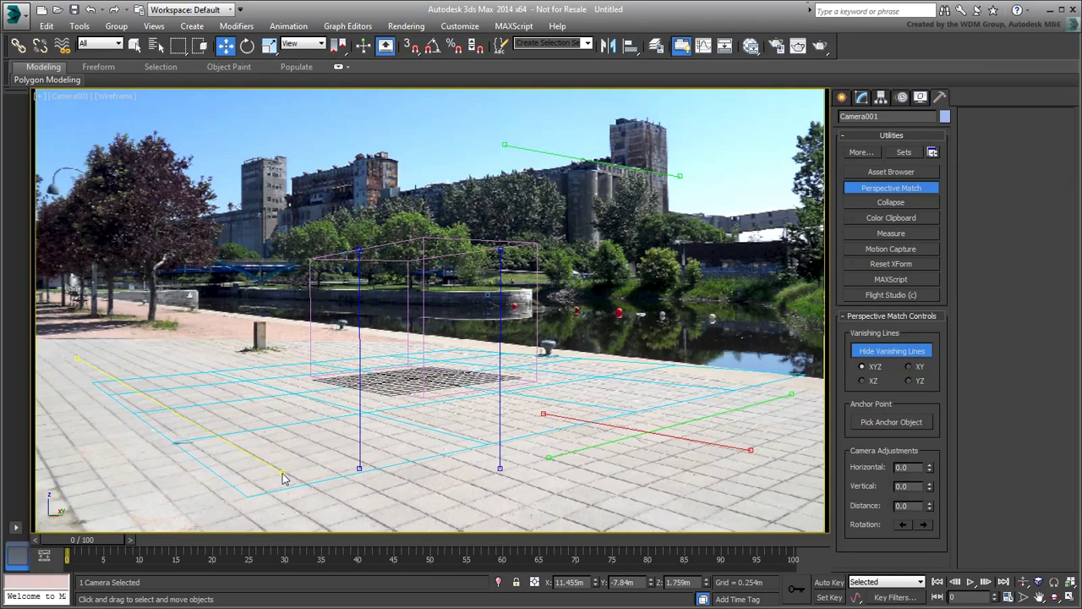
pyautogui.press('F3')
pyautogui.press('F3')
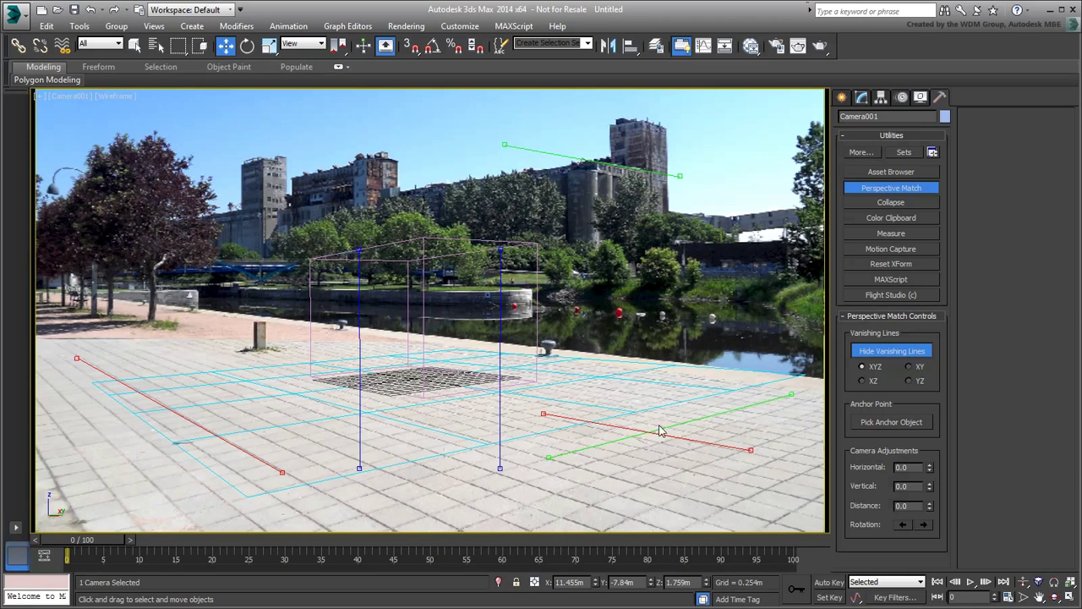
pyautogui.moveTo(661, 436); pyautogui.dragTo(191, 313)
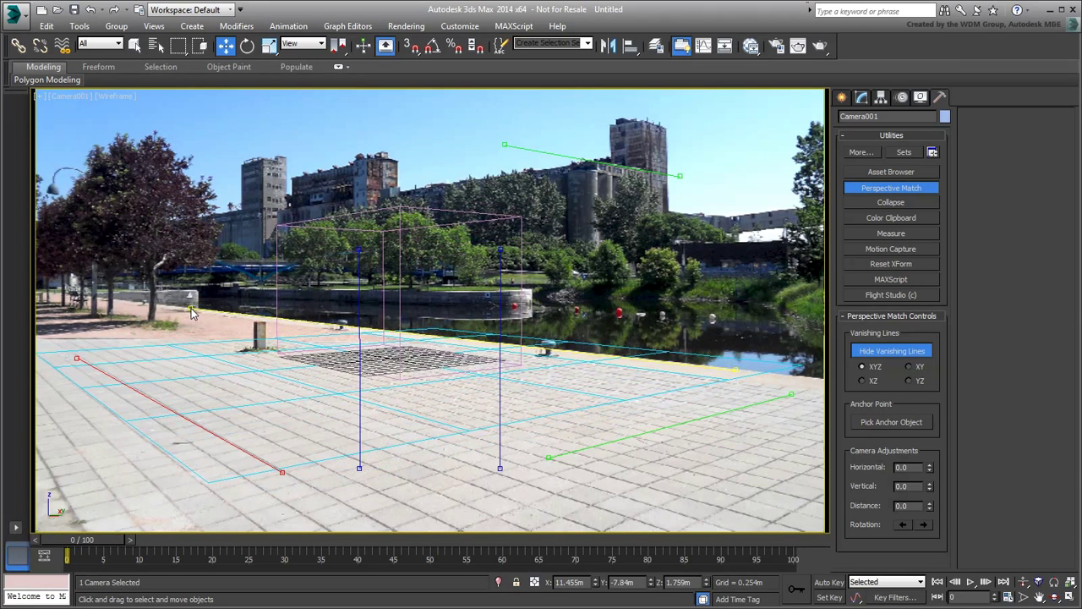
pyautogui.moveTo(359, 423); pyautogui.dragTo(264, 345)
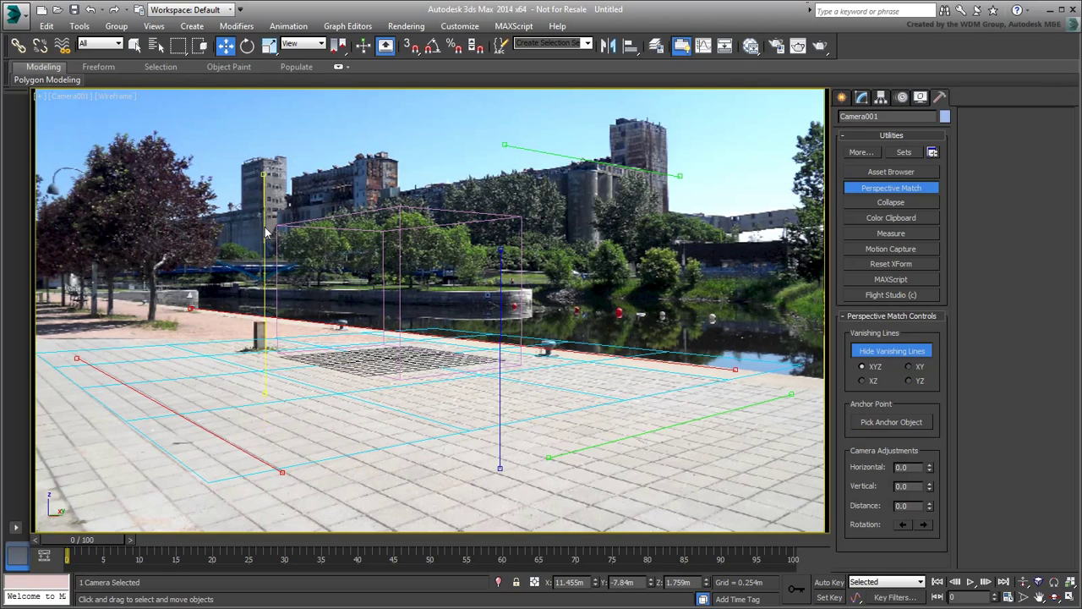
pyautogui.moveTo(265, 392); pyautogui.dragTo(264, 385)
pyautogui.press('F3')
pyautogui.moveTo(500, 442)
pyautogui.mouseDown()
pyautogui.moveTo(394, 338)
pyautogui.moveTo(401, 382)
pyautogui.mouseUp()
pyautogui.press('F3')
# Step: Adjust the Horizontal, Vertical and Distance camera spinners to enlarge and reposition the box
pyautogui.press('F3')
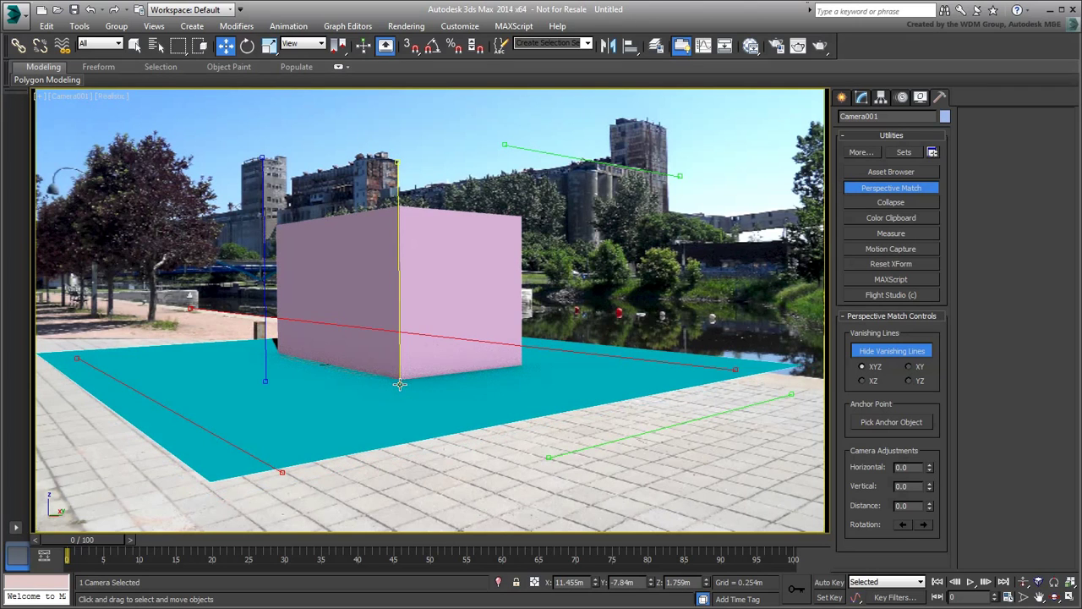
pyautogui.press('F3')
pyautogui.press('F3')
pyautogui.moveTo(929, 466); pyautogui.dragTo(995, 504)
pyautogui.moveTo(929, 504); pyautogui.dragTo(932, 426)
pyautogui.moveTo(929, 486); pyautogui.dragTo(924, 357)
pyautogui.moveTo(928, 504); pyautogui.dragTo(901, 110)
pyautogui.moveTo(929, 466); pyautogui.dragTo(978, 234)
pyautogui.moveTo(927, 489); pyautogui.dragTo(933, 429)
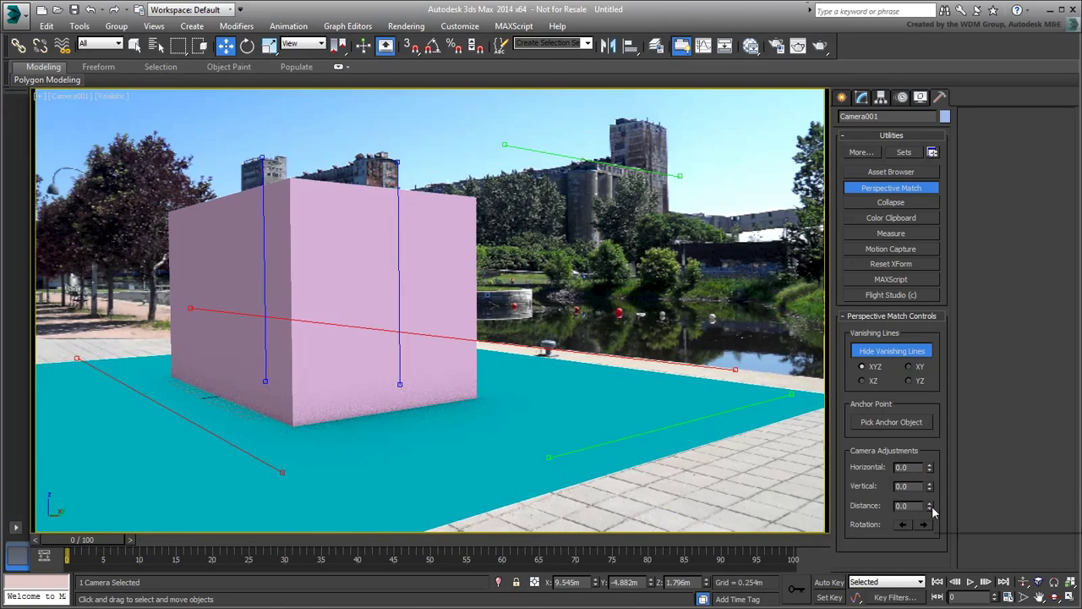
pyautogui.moveTo(931, 504); pyautogui.dragTo(928, 342)
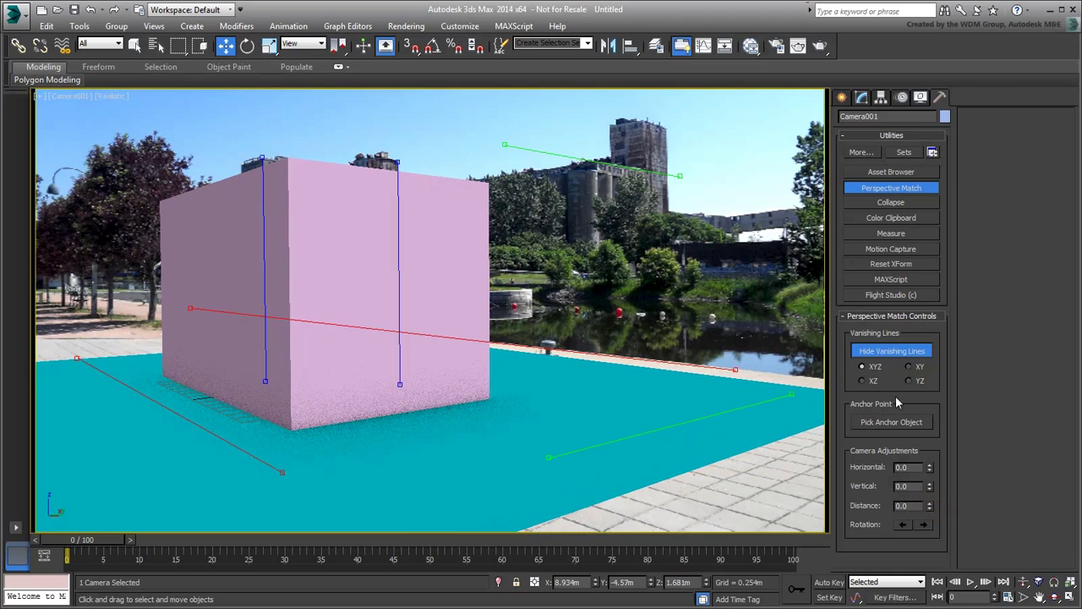
pyautogui.moveTo(929, 469); pyautogui.dragTo(938, 440)
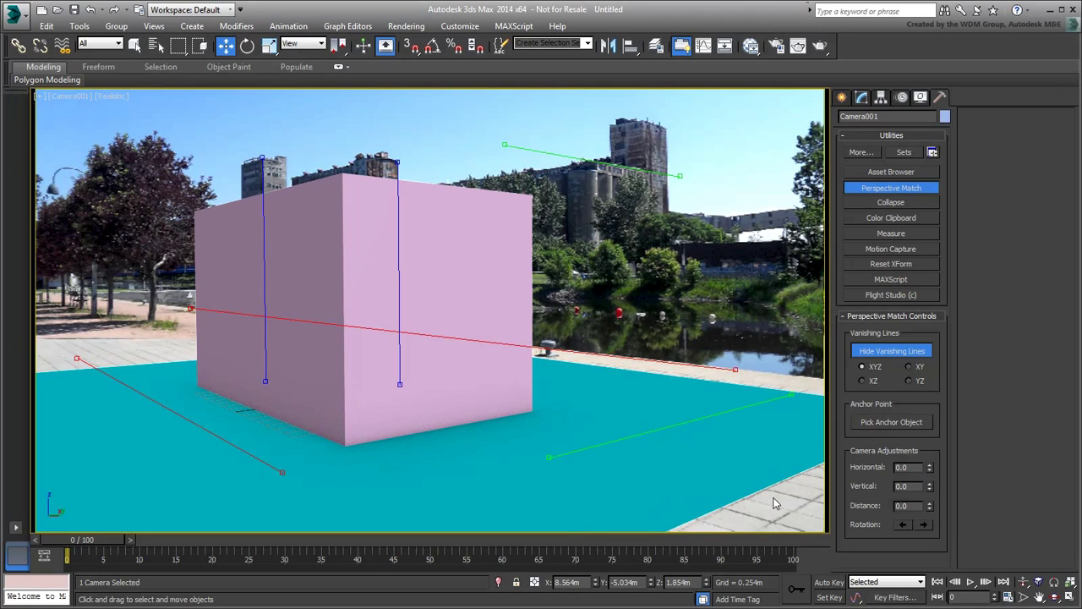
# Step: Realign a ground vanishing line endpoint in wireframe, then return to Realistic shading
pyautogui.press('F3')
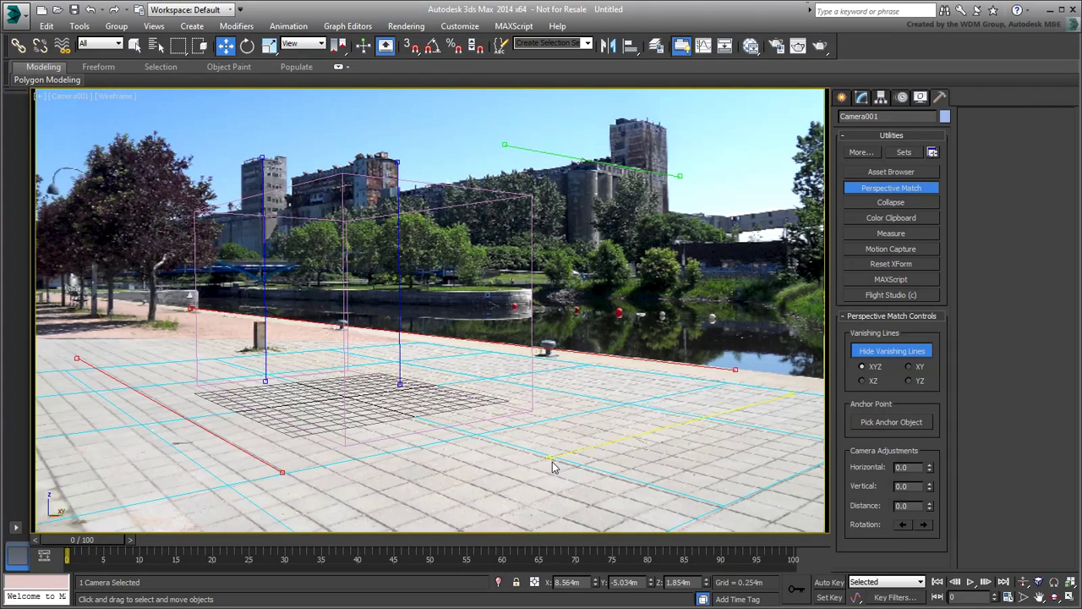
pyautogui.moveTo(550, 458); pyautogui.dragTo(466, 489)
pyautogui.press('F3')
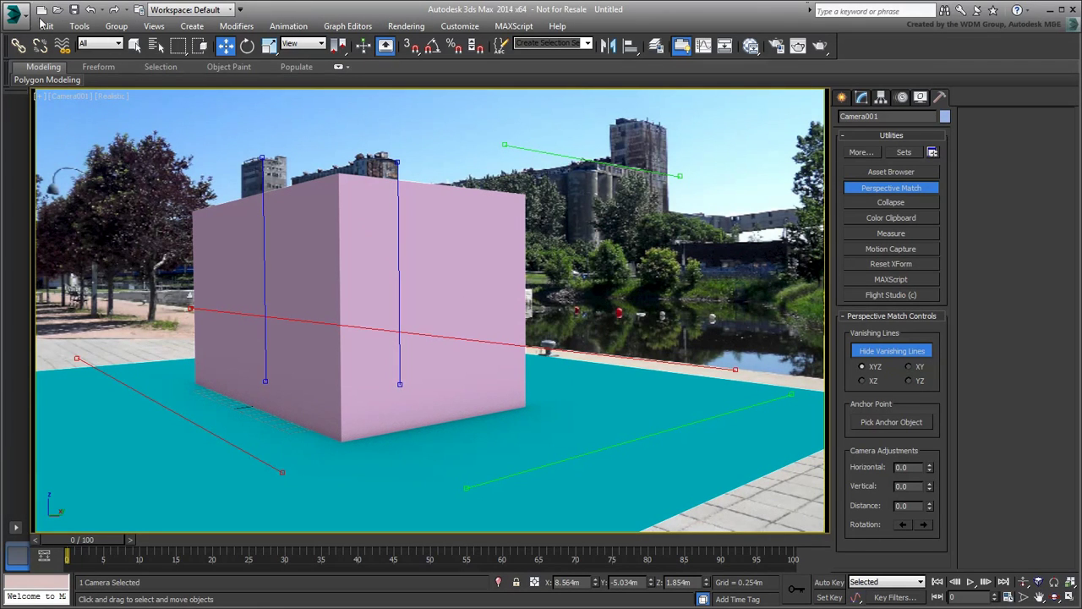
# Step: Save the scene as myPerspectiveMatch.max
pyautogui.click(14, 14)
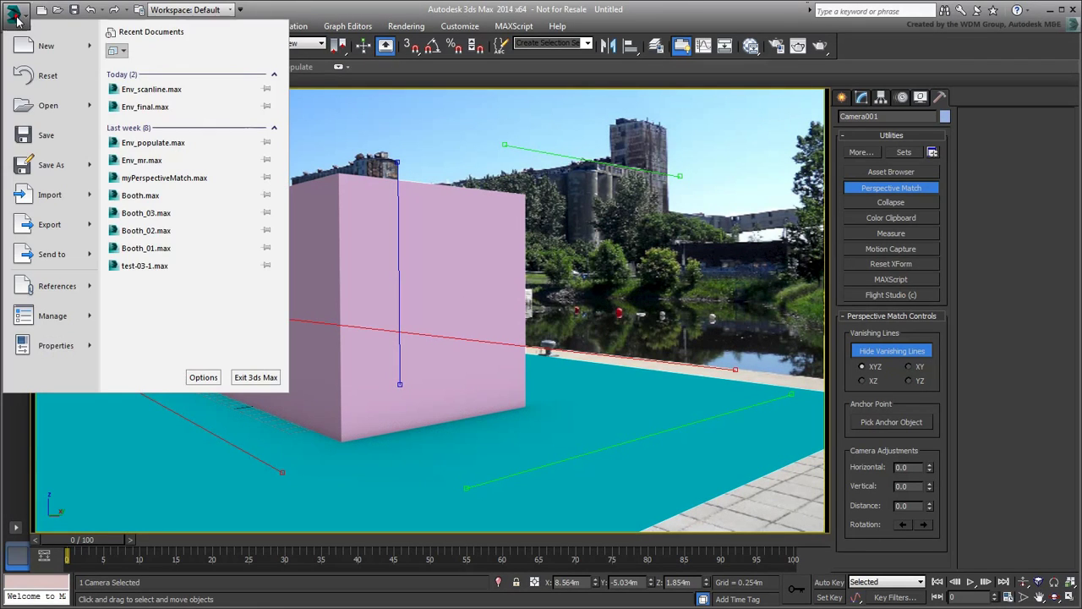
pyautogui.click(51, 166)
pyautogui.write('myPerspectiveMatch')
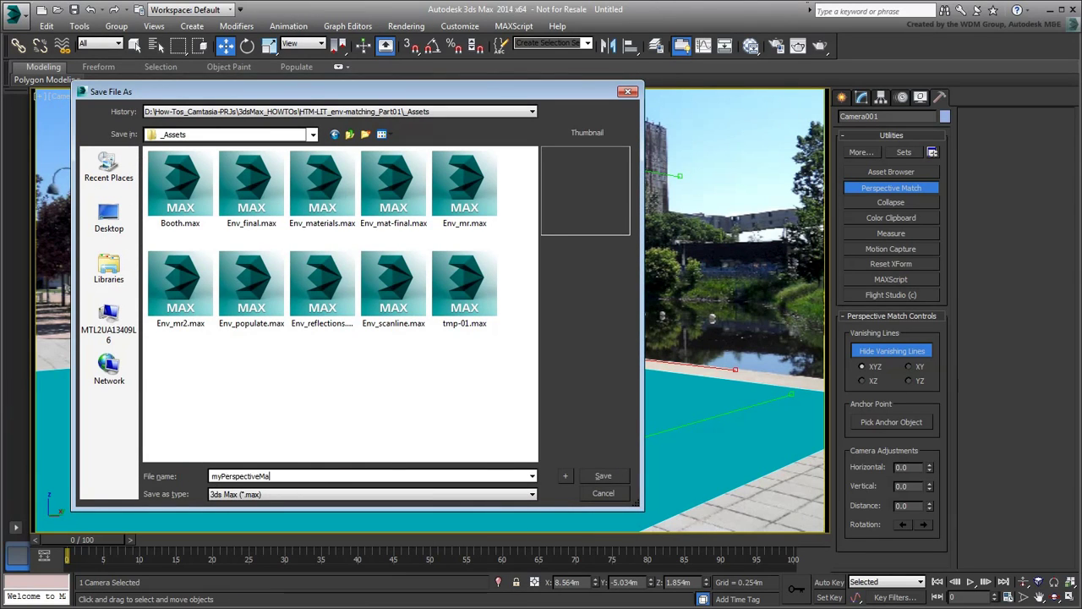
pyautogui.click(604, 476)
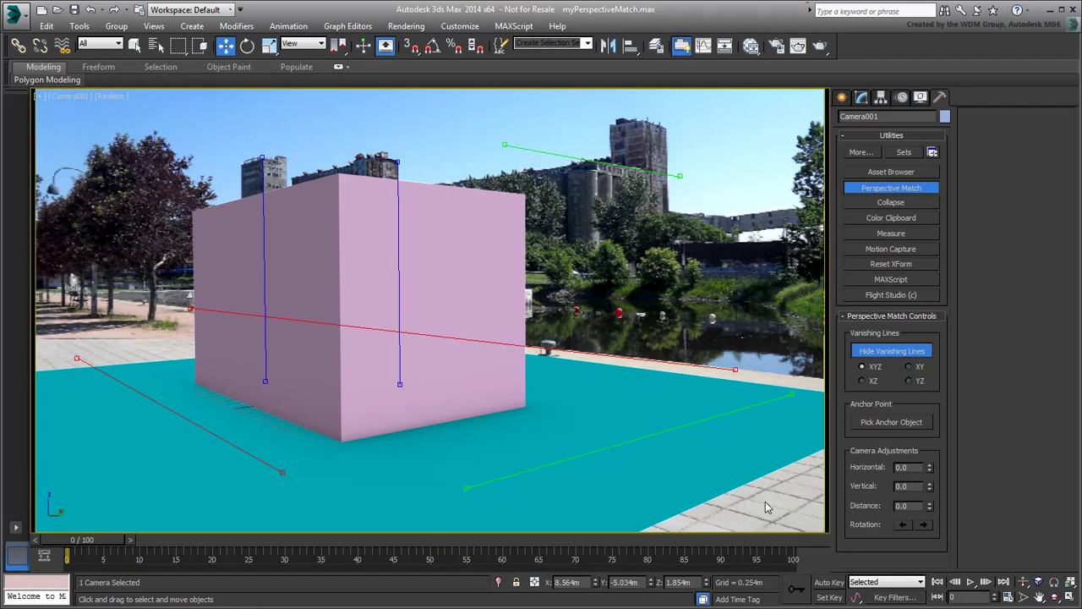
# Step: Hide the vanishing lines and delete the proxy box Box001
pyautogui.click(474, 294)
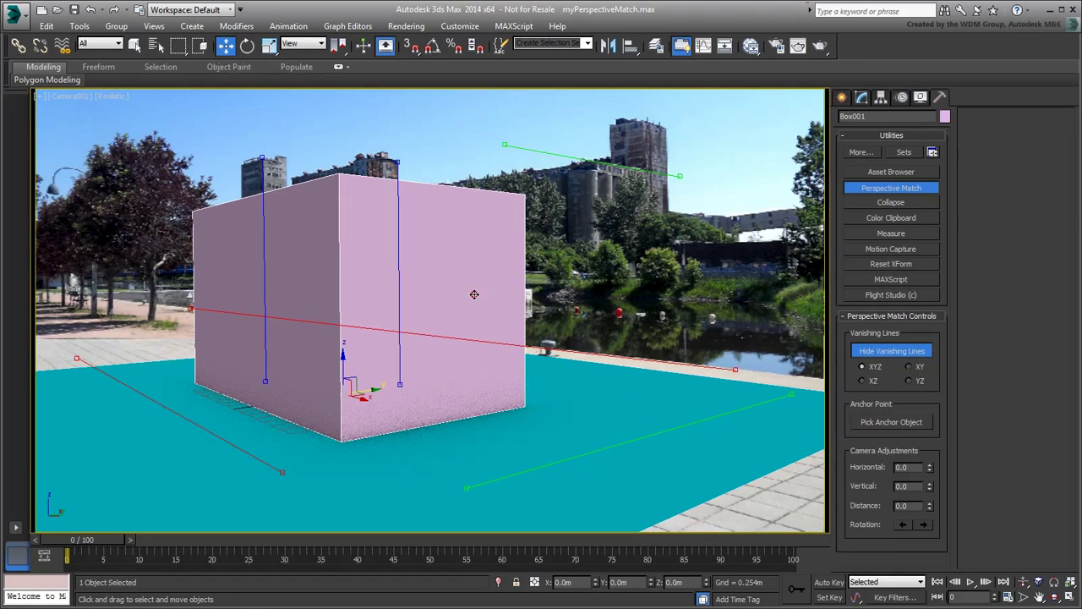
pyautogui.click(862, 350)
pyautogui.click(861, 97)
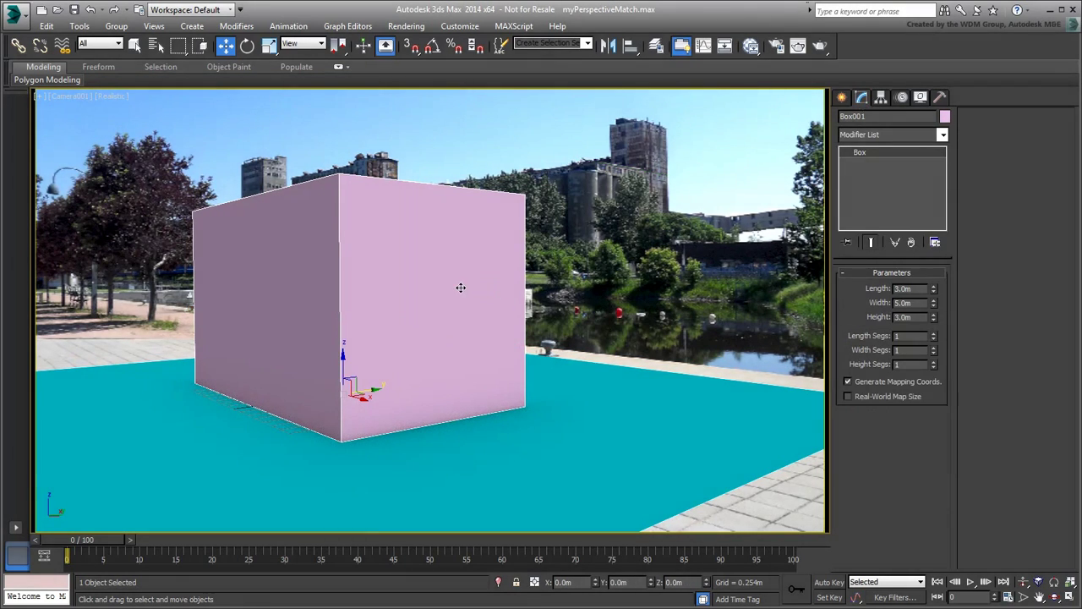
pyautogui.press('Delete')
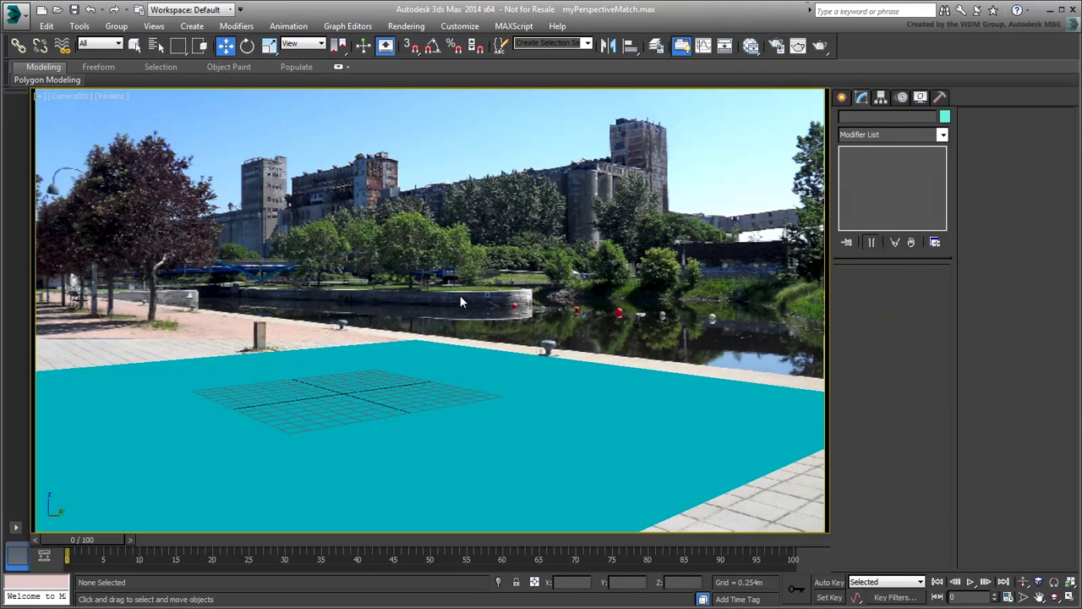
# Step: Merge the Booth, Pictures and WWW objects from Booth.max, then deselect them
pyautogui.click(17, 15)
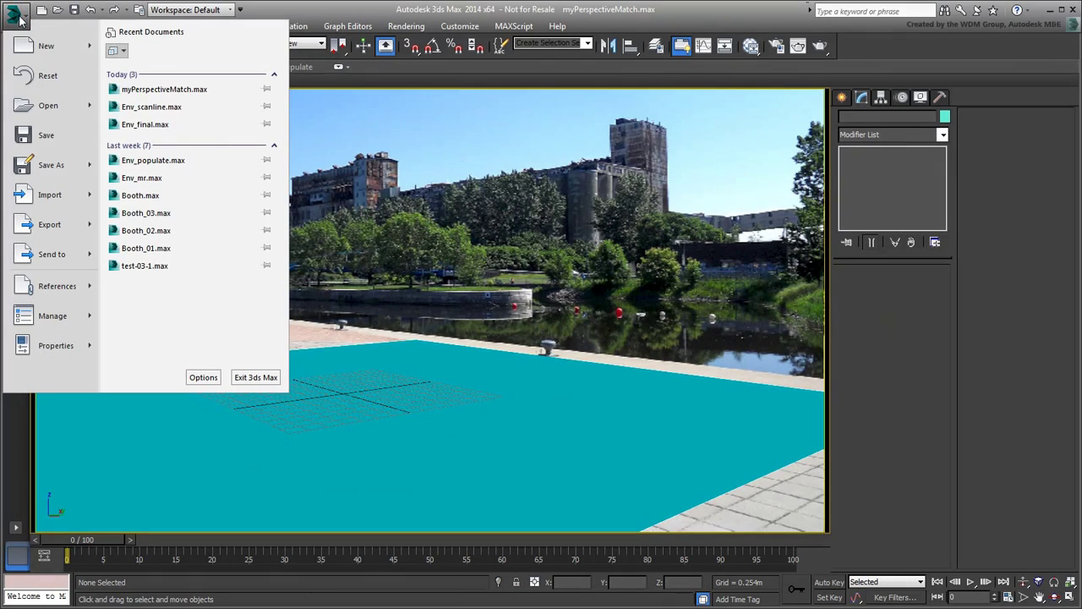
pyautogui.moveTo(59, 199)
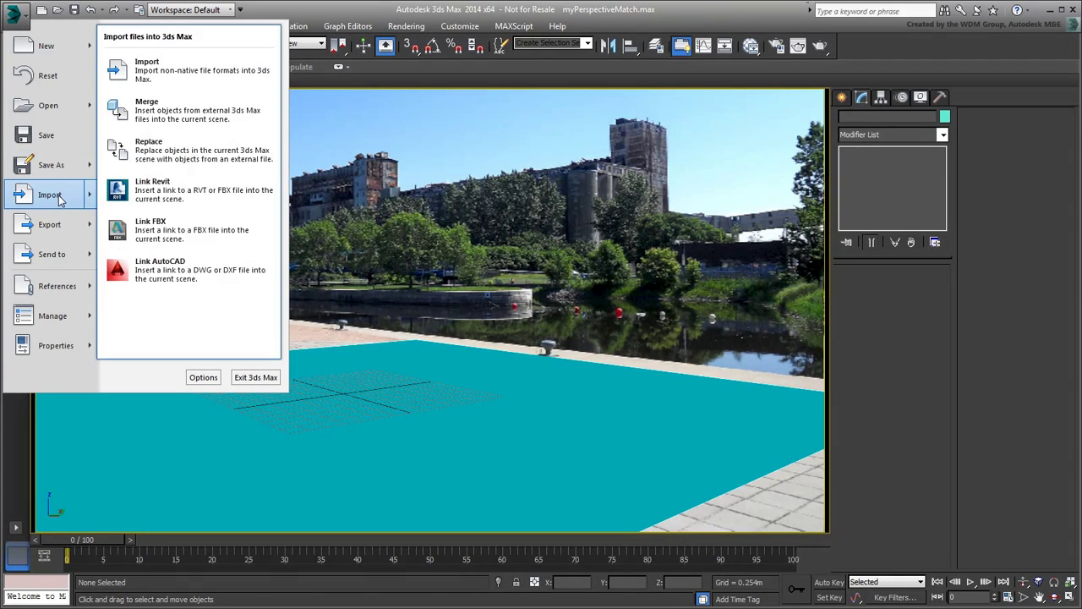
pyautogui.click(160, 116)
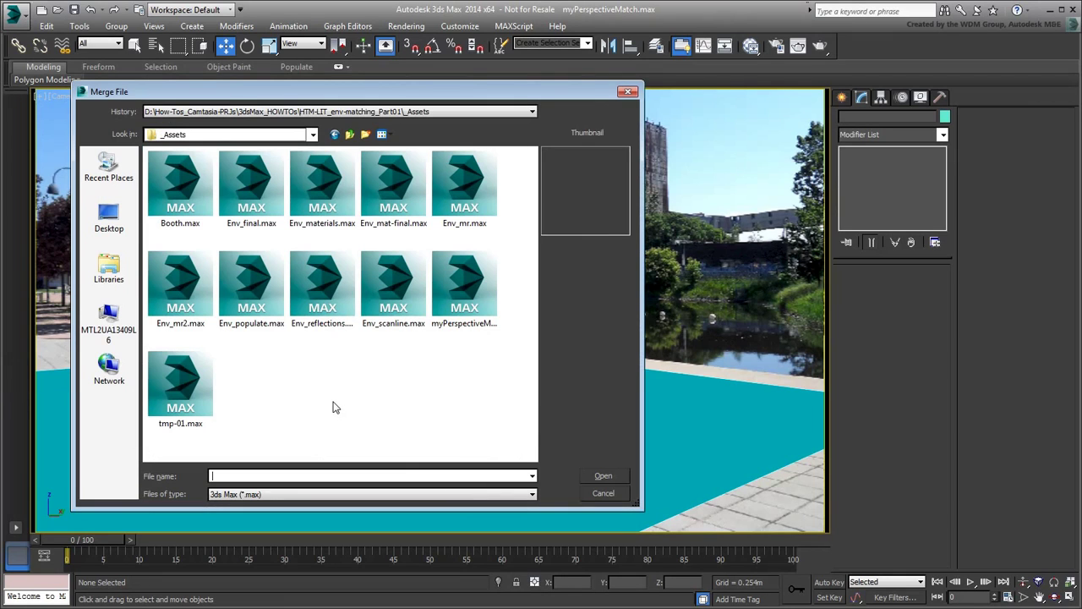
pyautogui.click(186, 208)
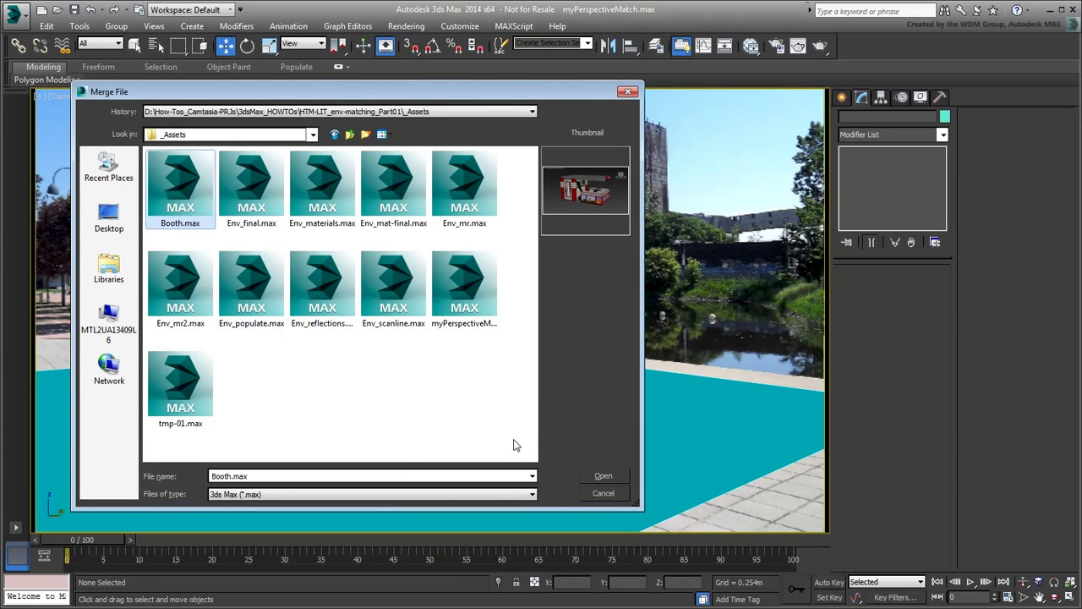
pyautogui.click(603, 476)
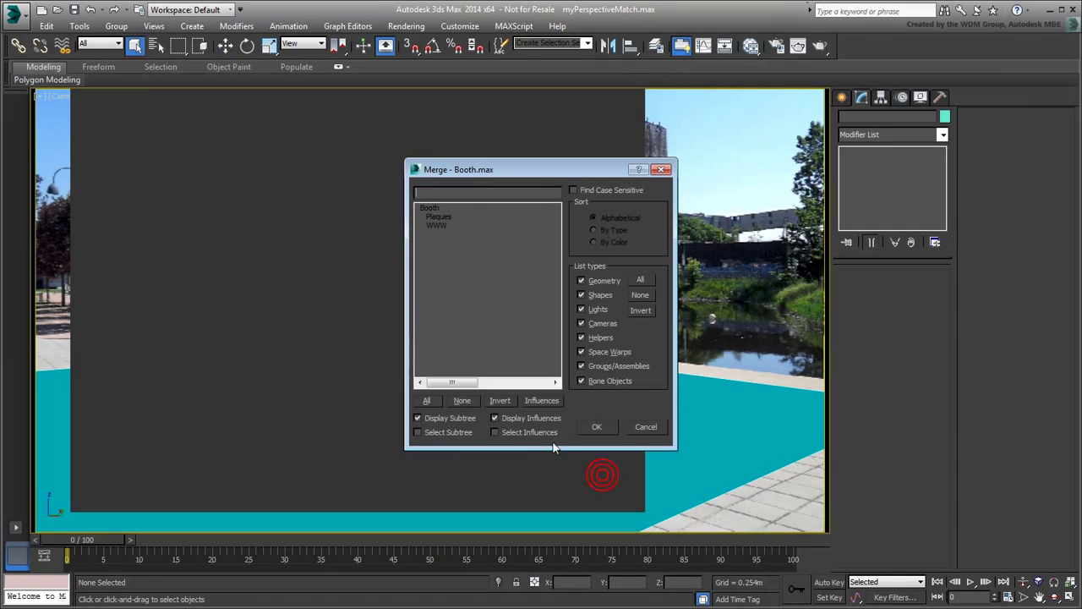
pyautogui.doubleClick(434, 208)
pyautogui.click(599, 425)
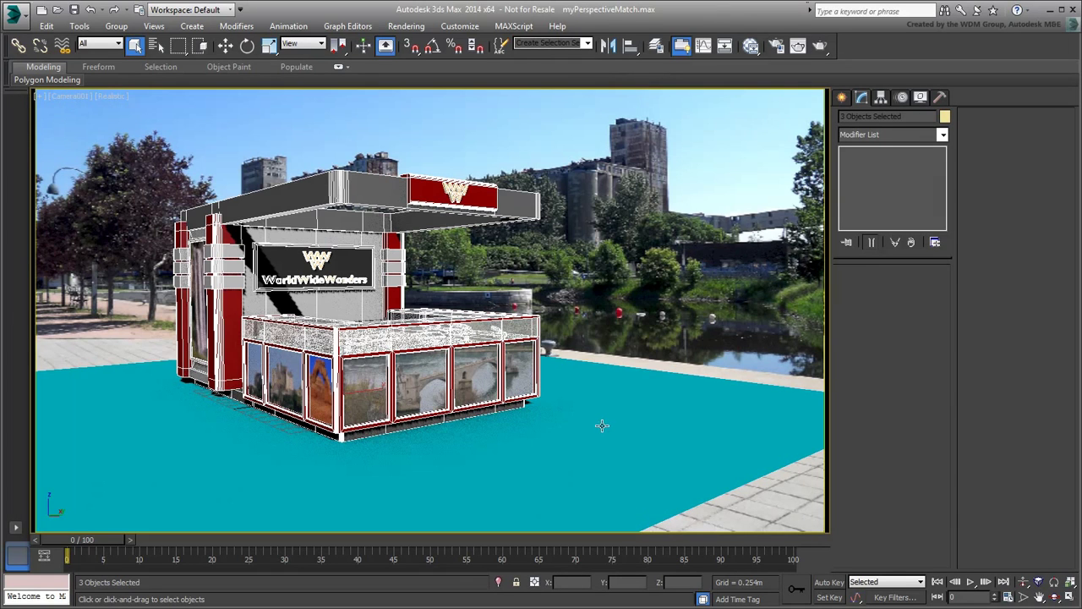
pyautogui.click(749, 357)
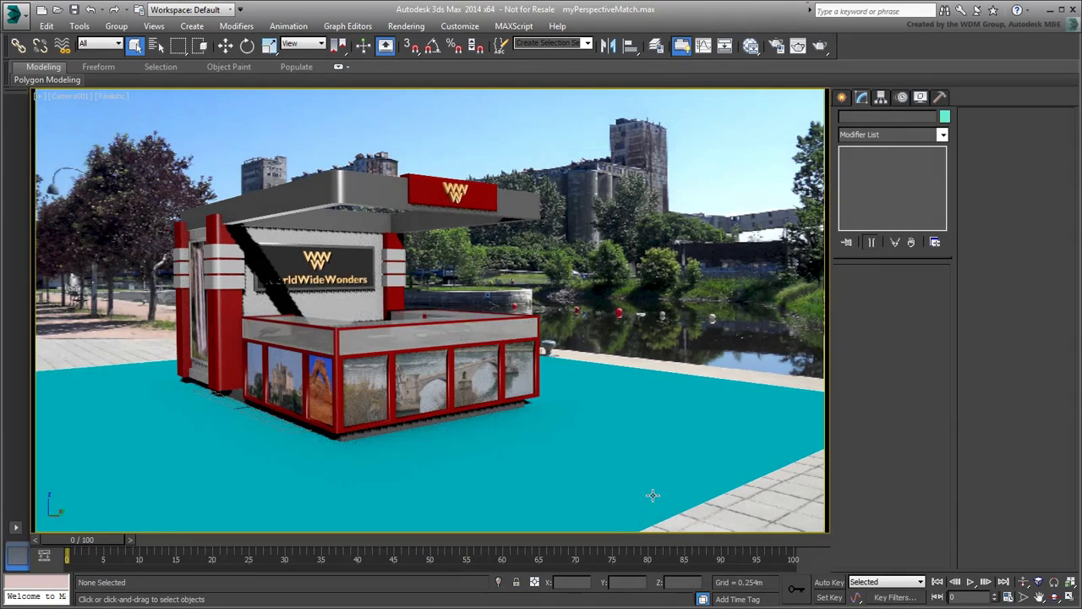
# Step: Render a production test frame of the Camera001 view
pyautogui.click(798, 46)
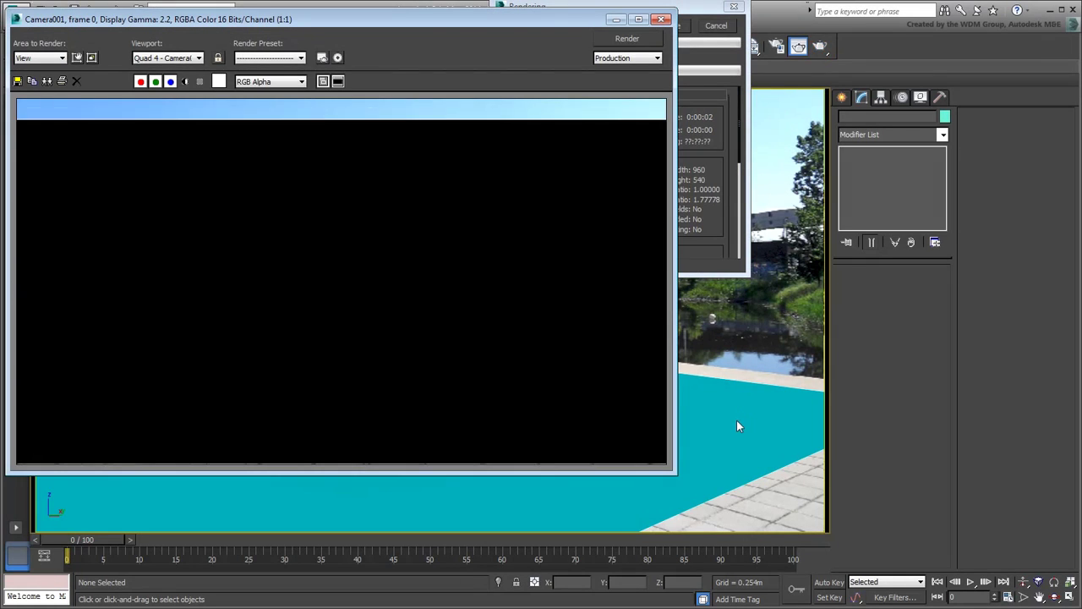